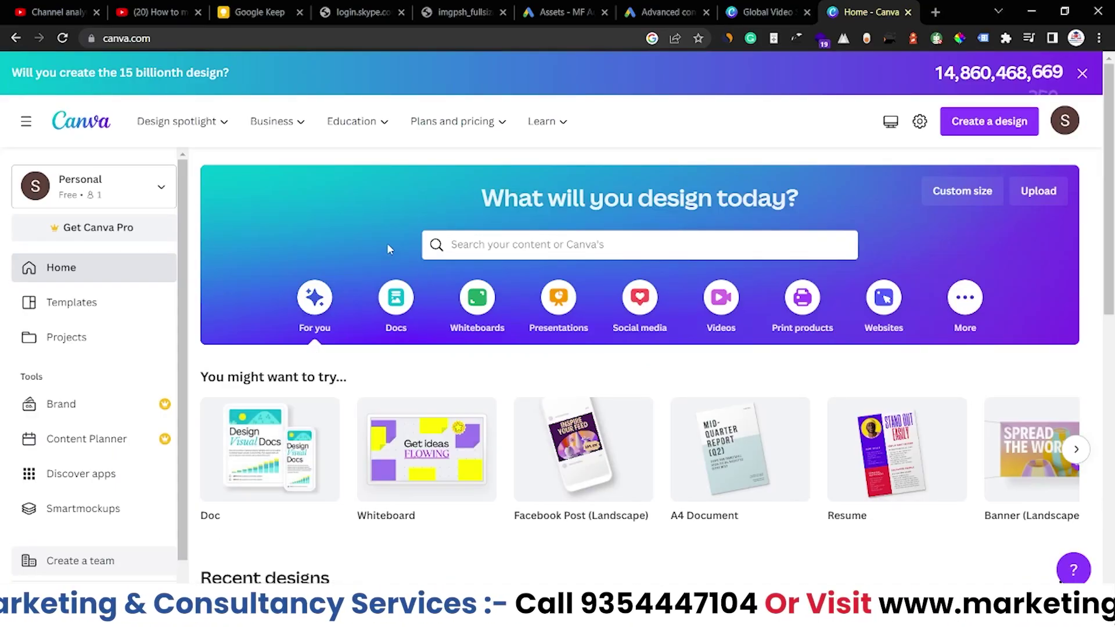
Create a blank Postcard design (148 × 105 mm) by searching 'postcard' among new designs.
scroll(389, 238, "down", 2)
scroll(391, 246, "up", 2)
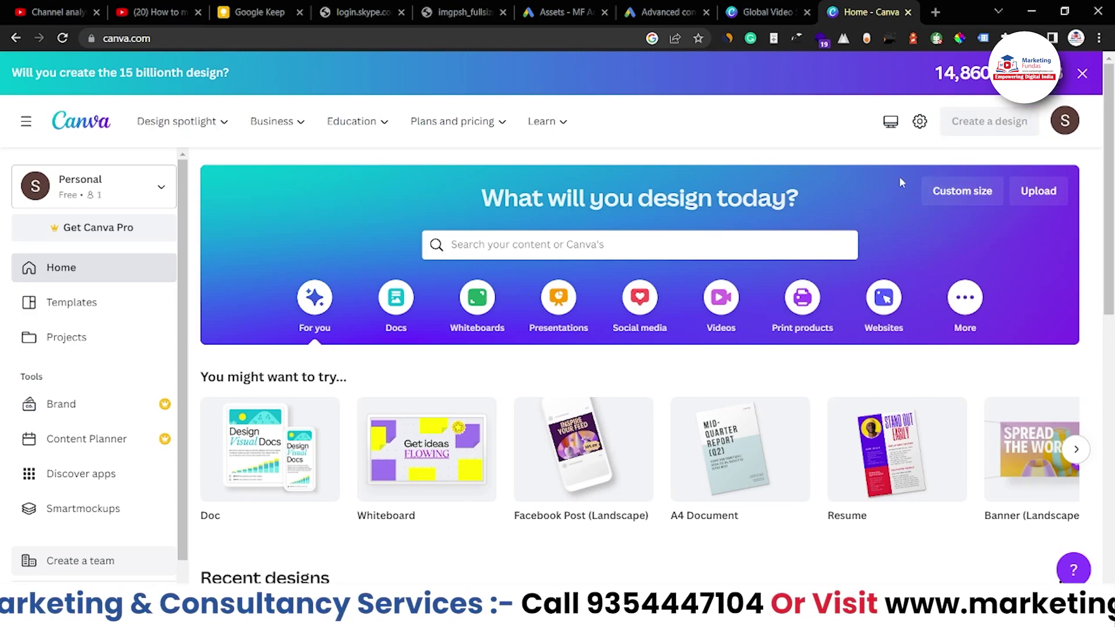
left_click(958, 128)
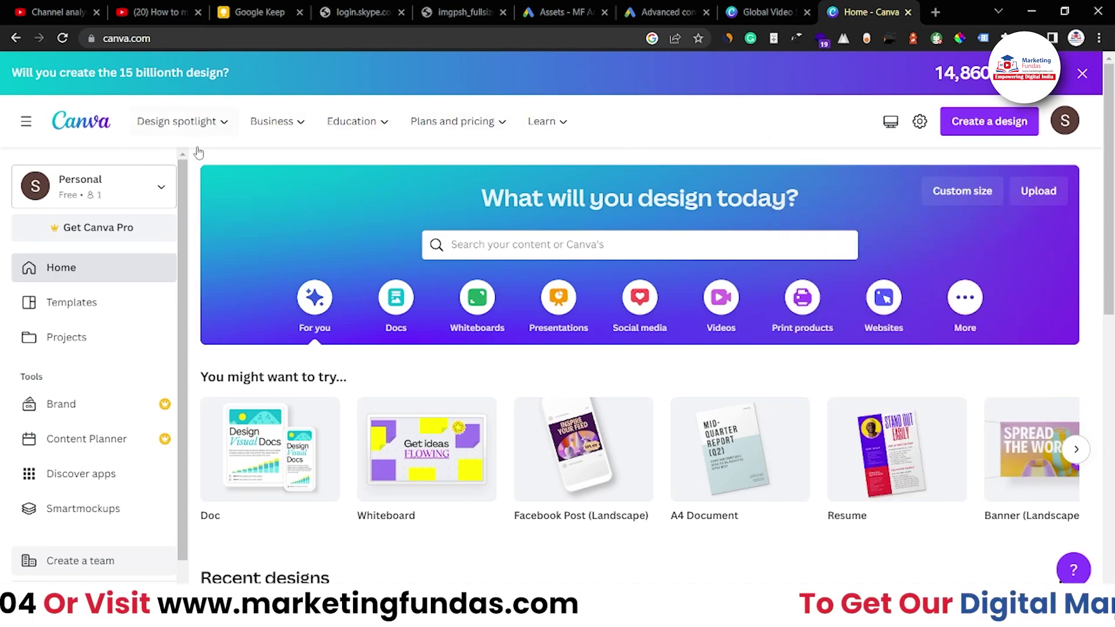
mouse_move(185, 140)
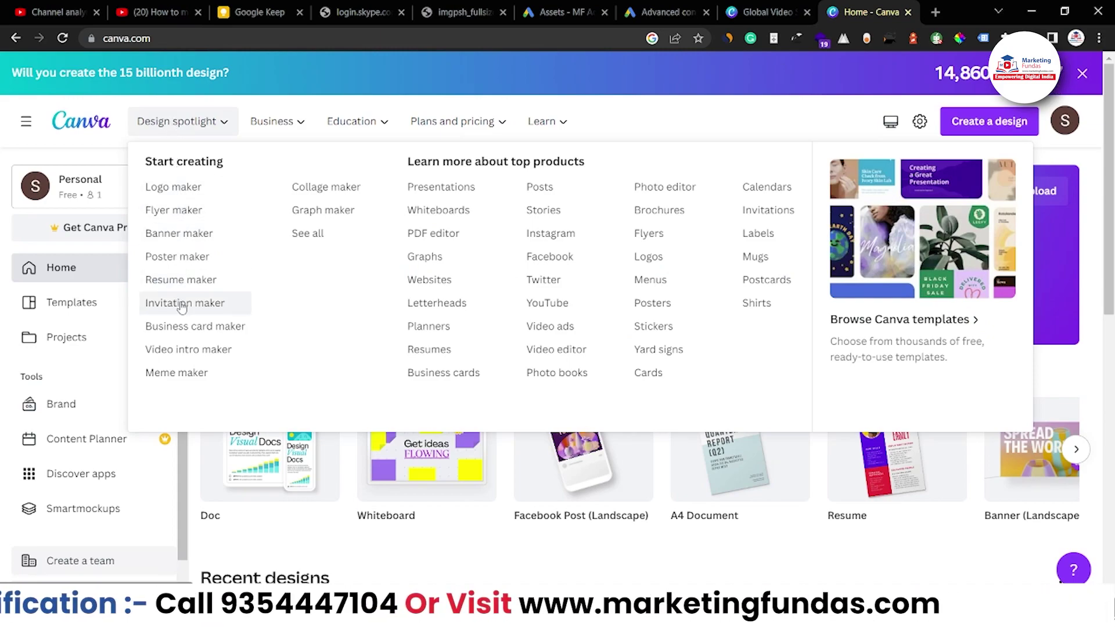
left_click(978, 127)
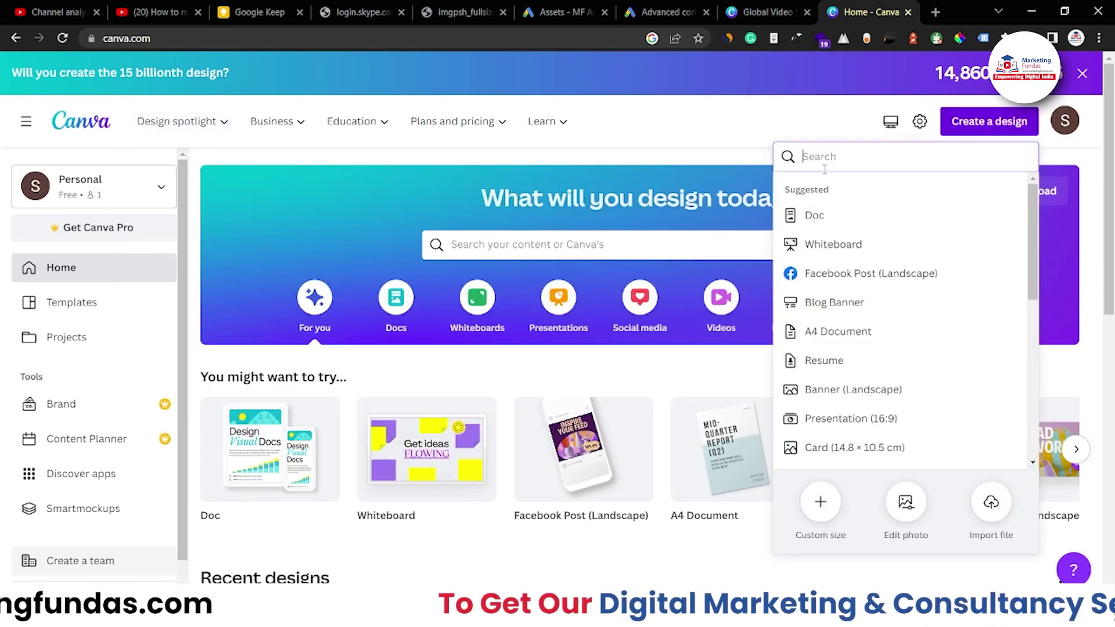
type("postcard")
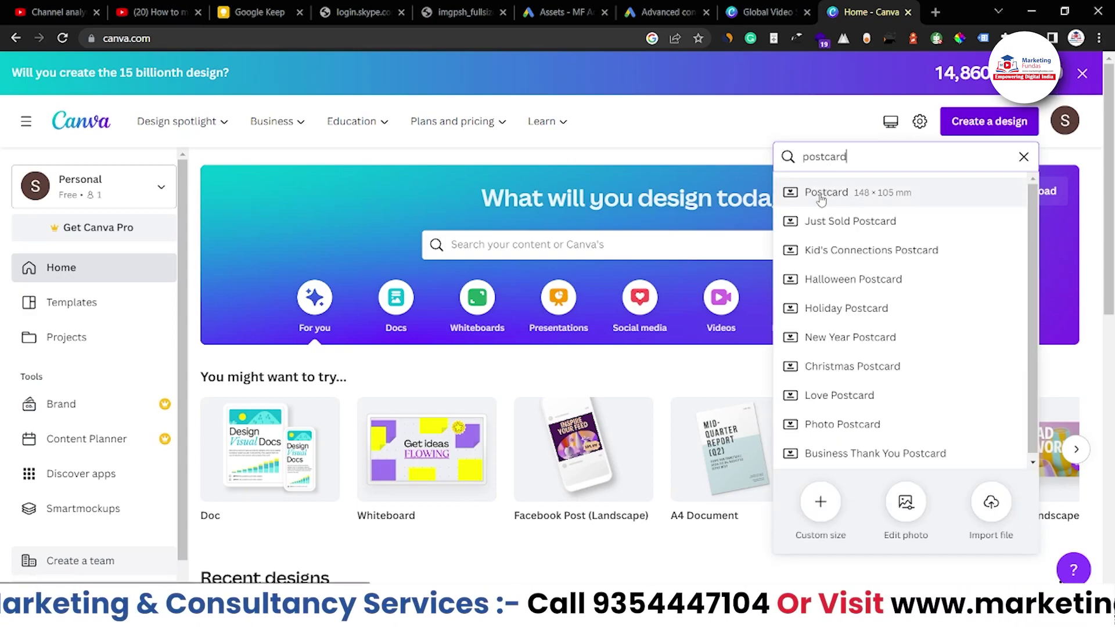
left_click(820, 196)
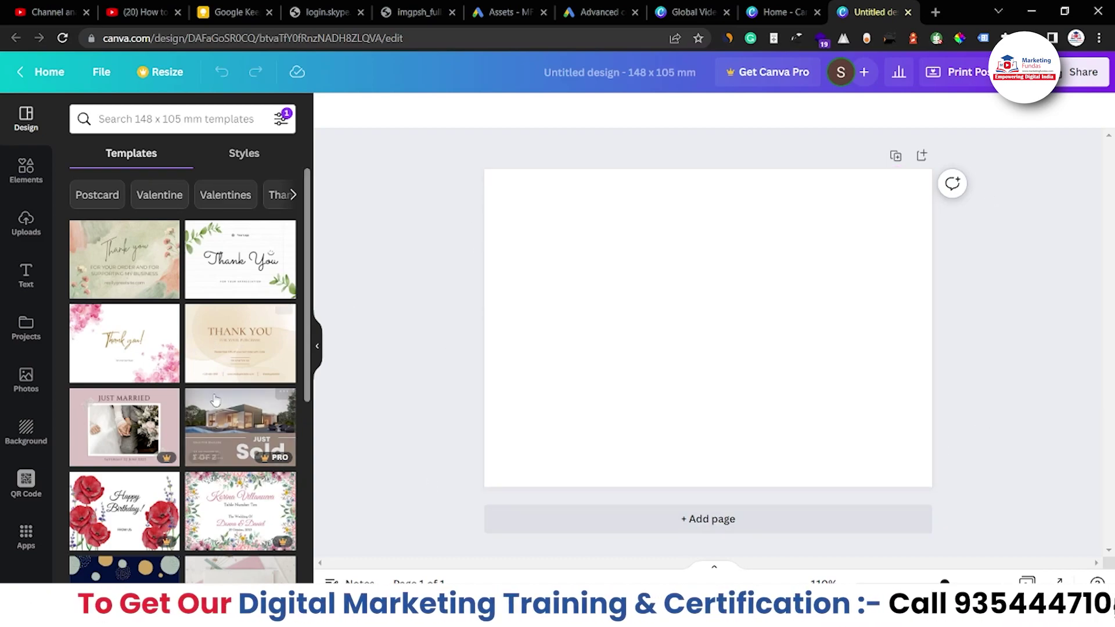
scroll(214, 399, "down", 5)
scroll(214, 398, "down", 5)
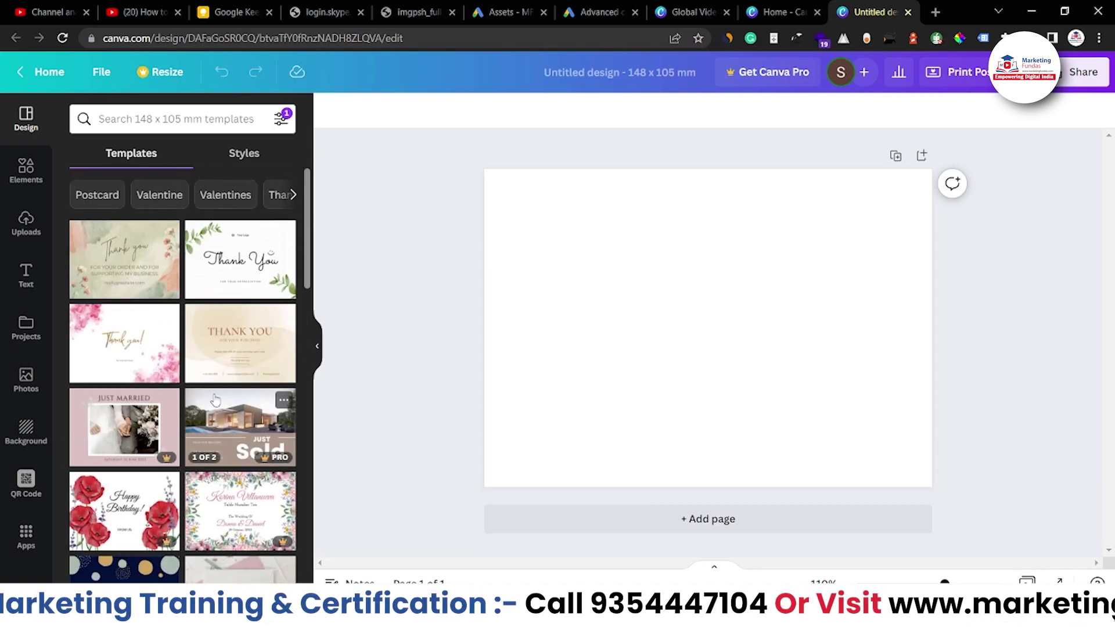
scroll(213, 398, "down", 2)
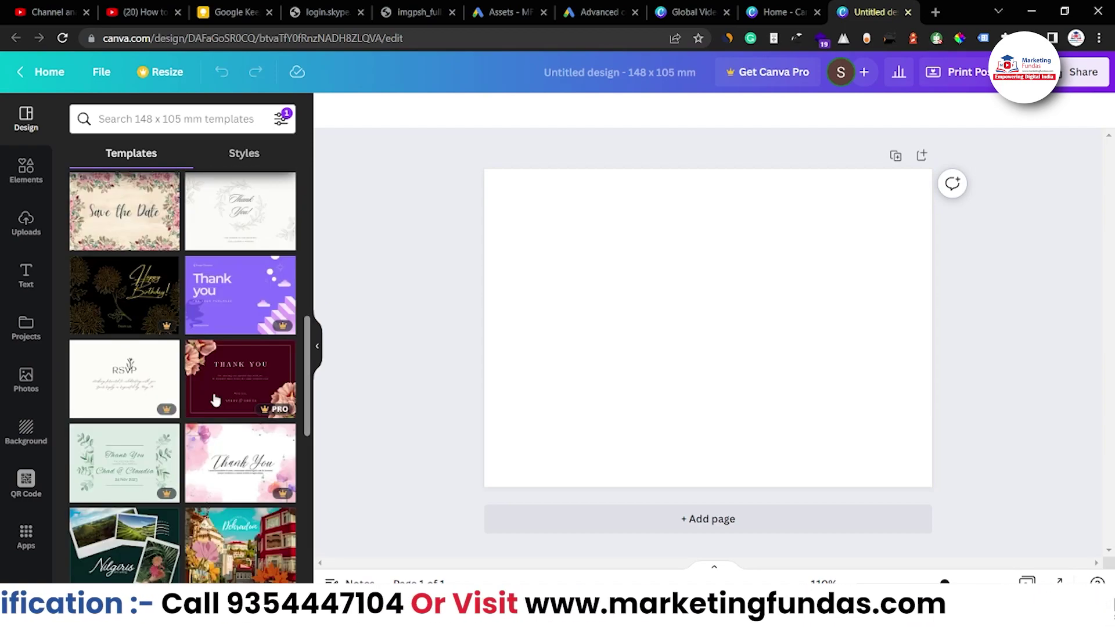
scroll(213, 398, "up", 12)
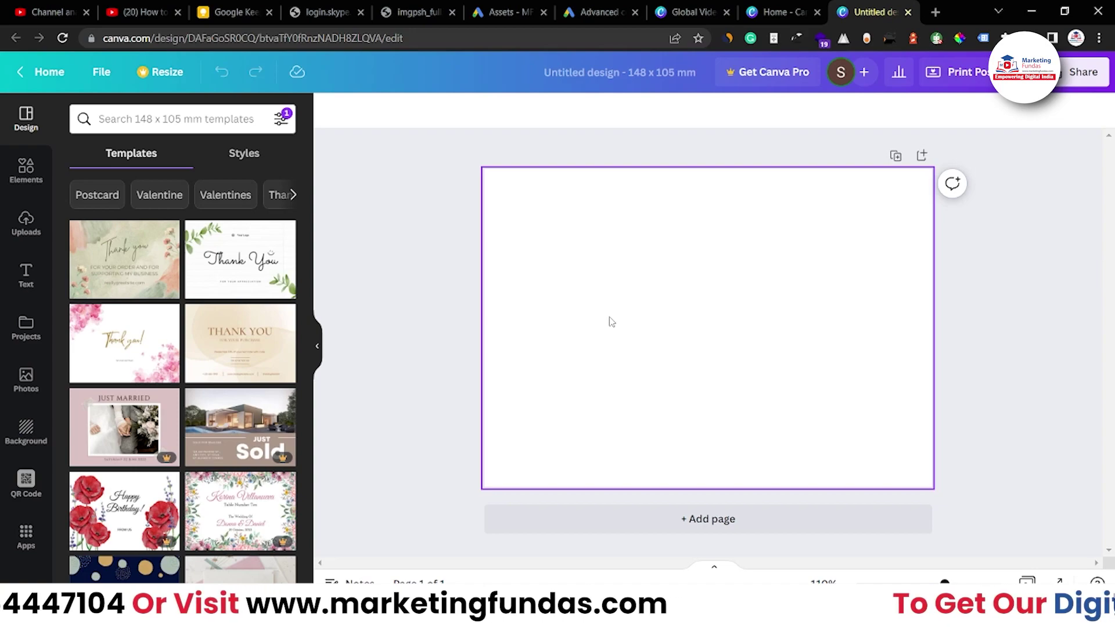
Fill the postcard page background with the light gray default colour.
left_click(673, 253)
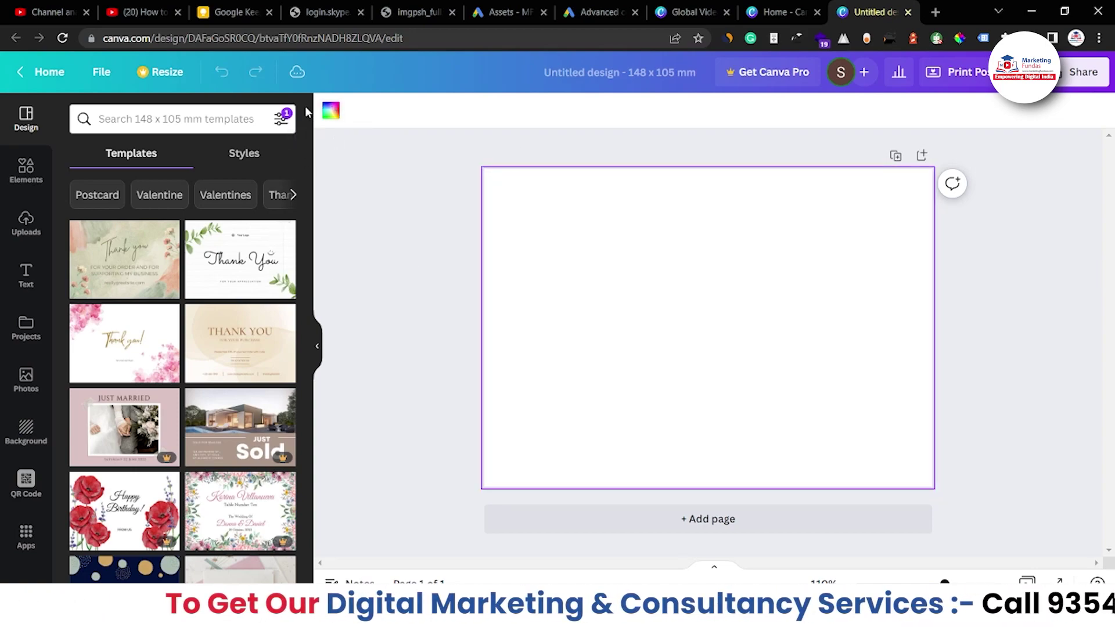
left_click(331, 111)
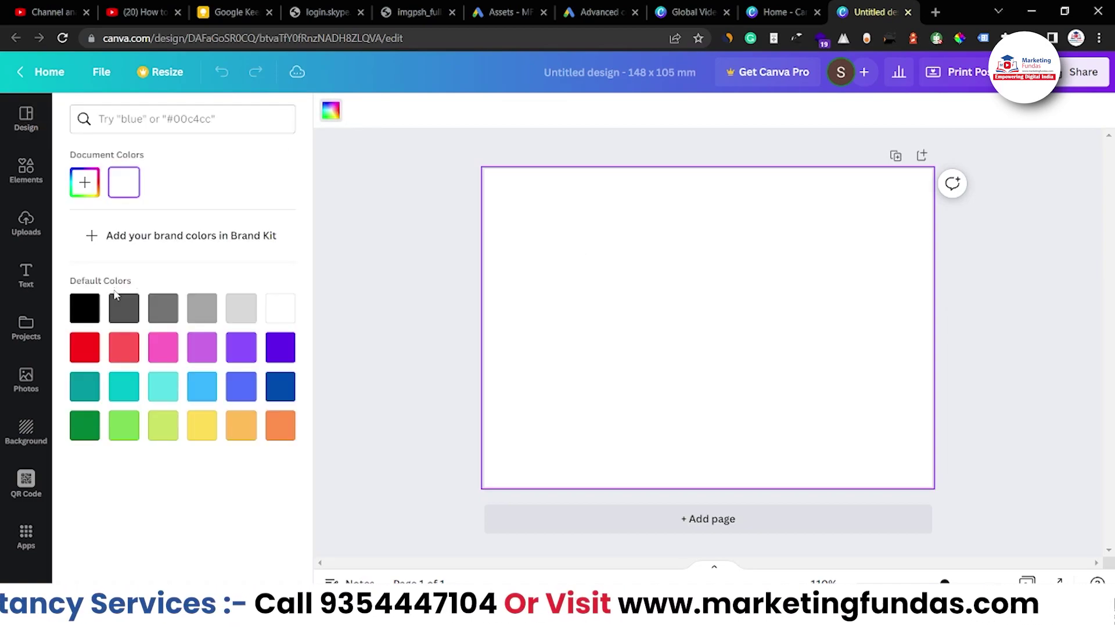
left_click(174, 313)
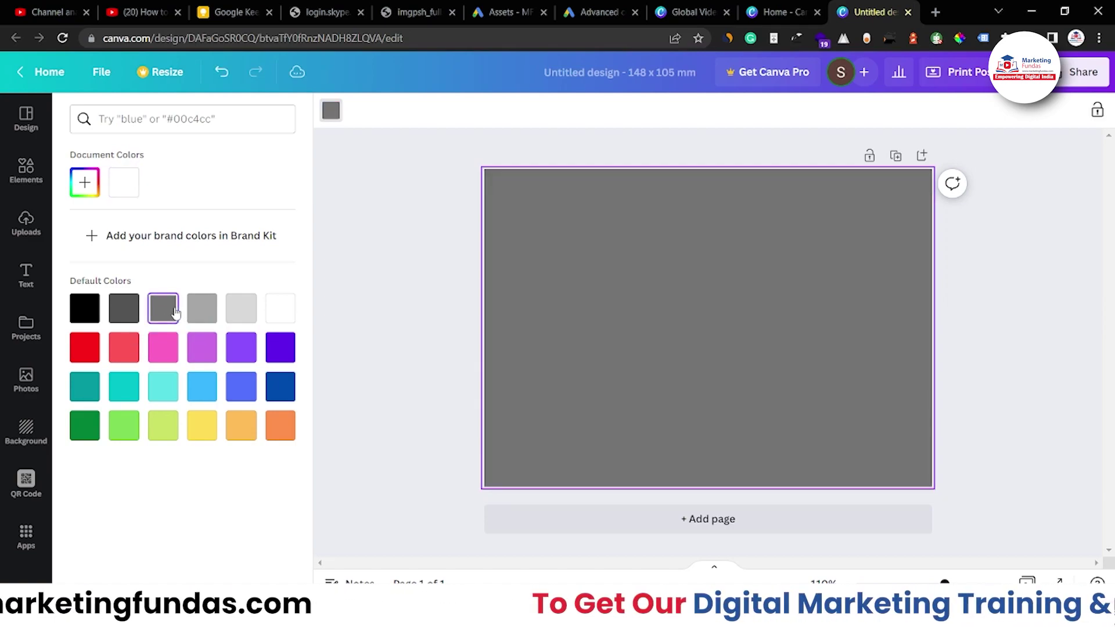
left_click(190, 313)
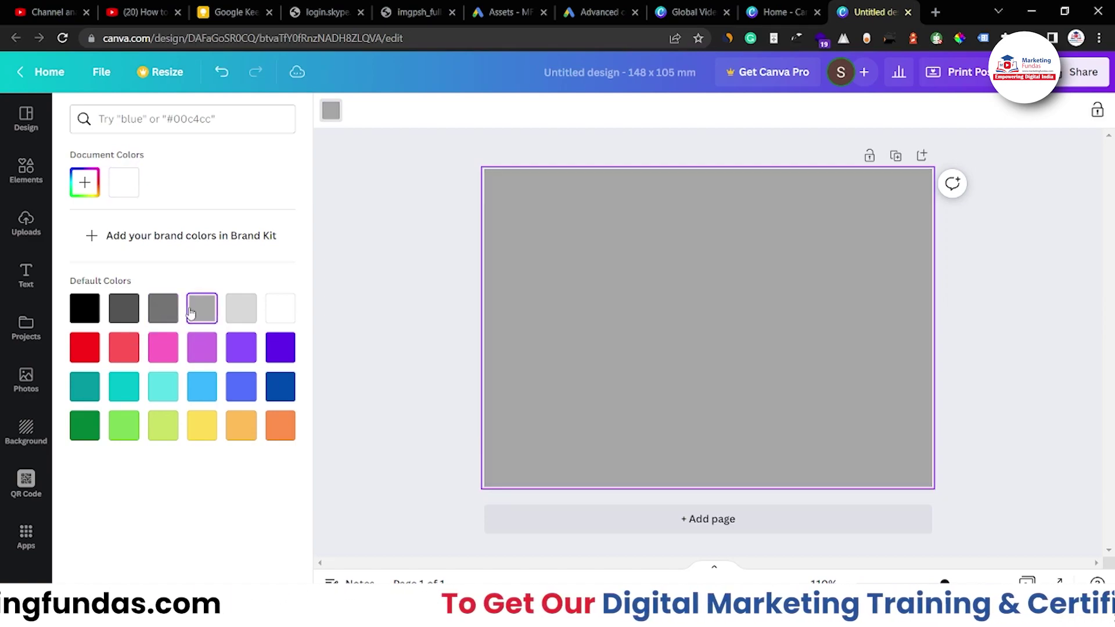
left_click(426, 287)
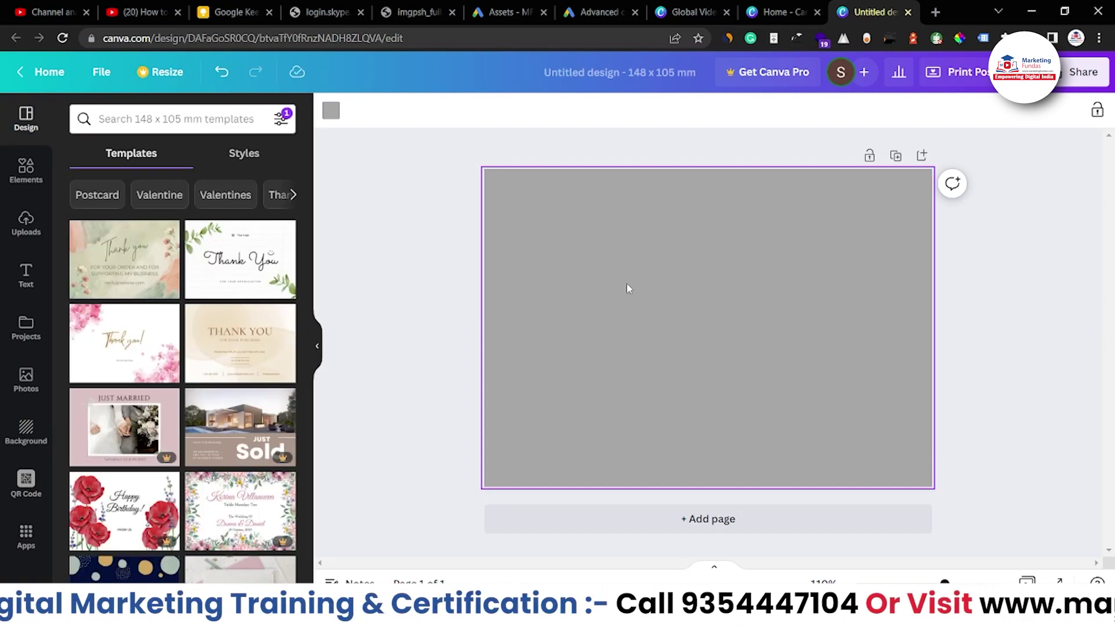
Upload the coffee-beans wallpaper image from the Downloads folder into Uploads.
left_click(23, 223)
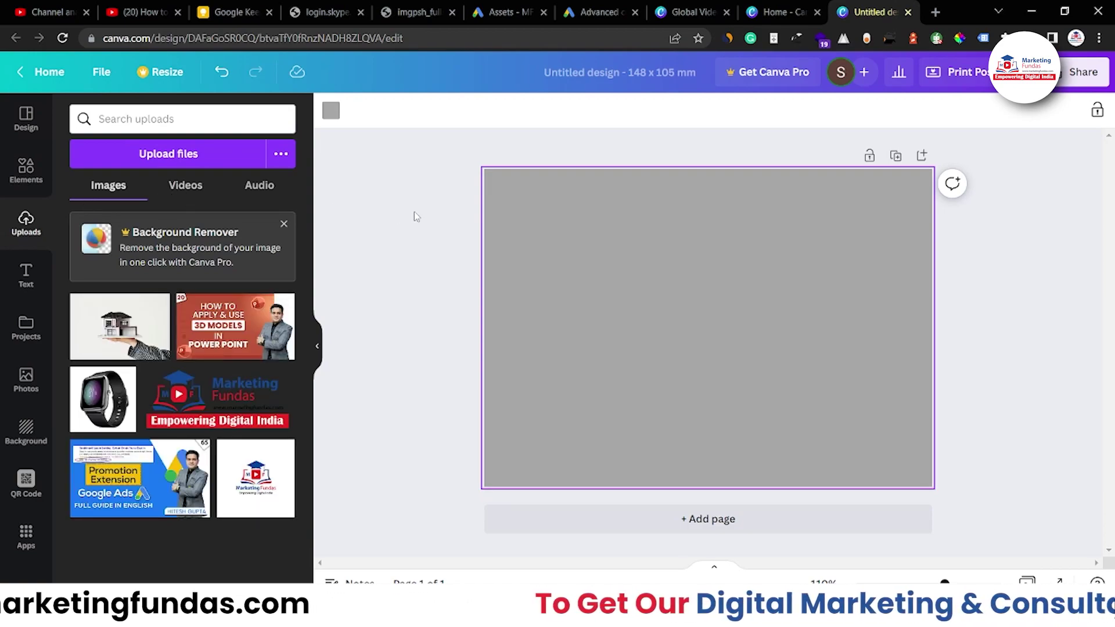
left_click(155, 126)
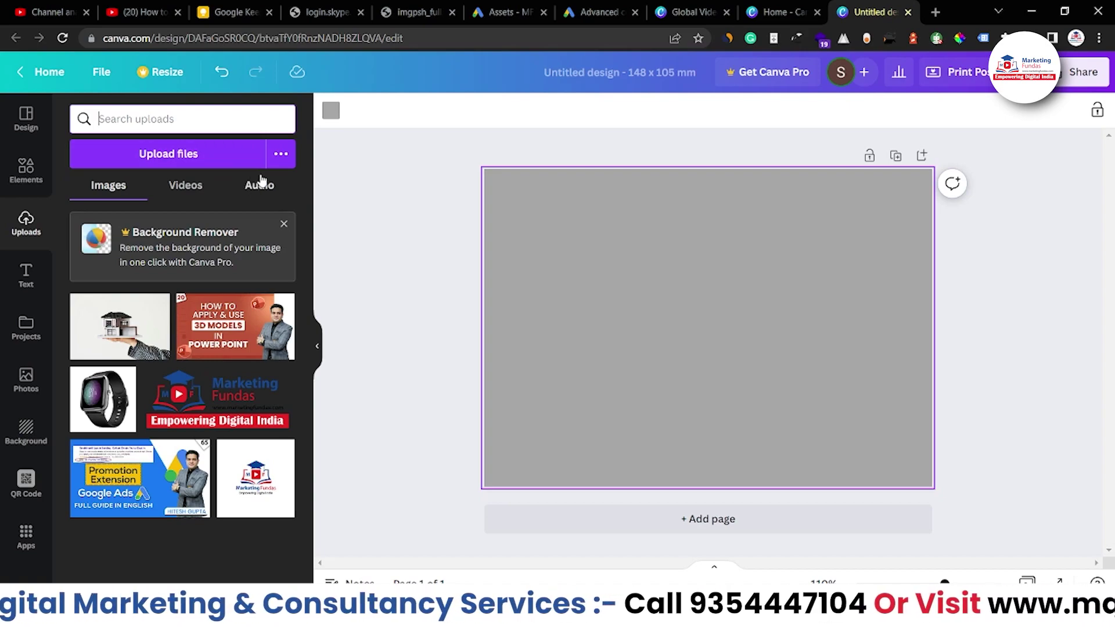
left_click(14, 392)
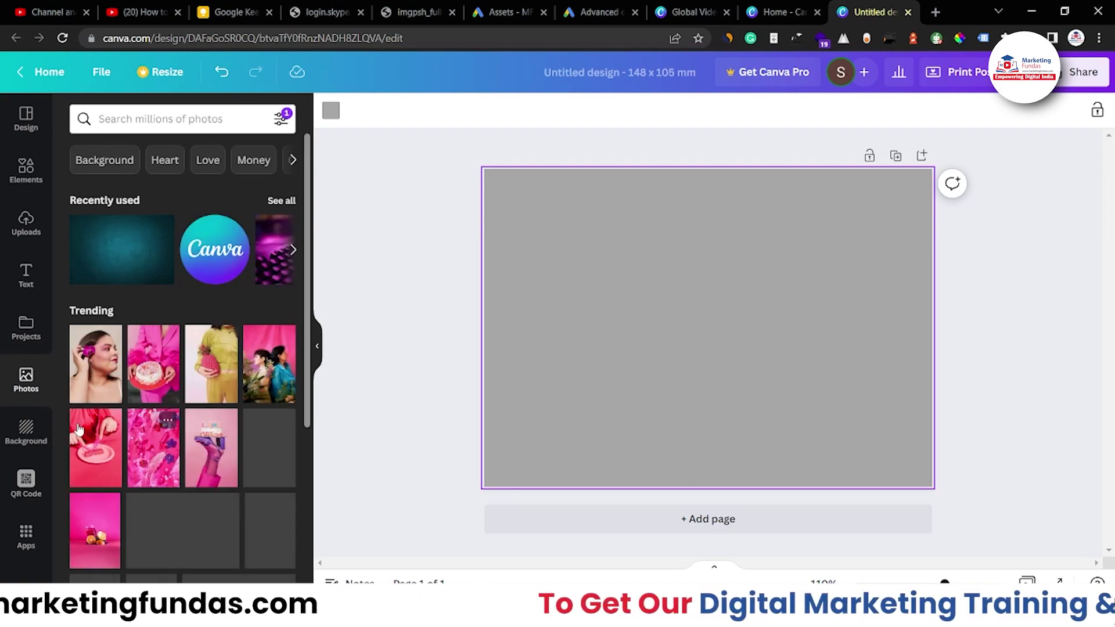
left_click(25, 170)
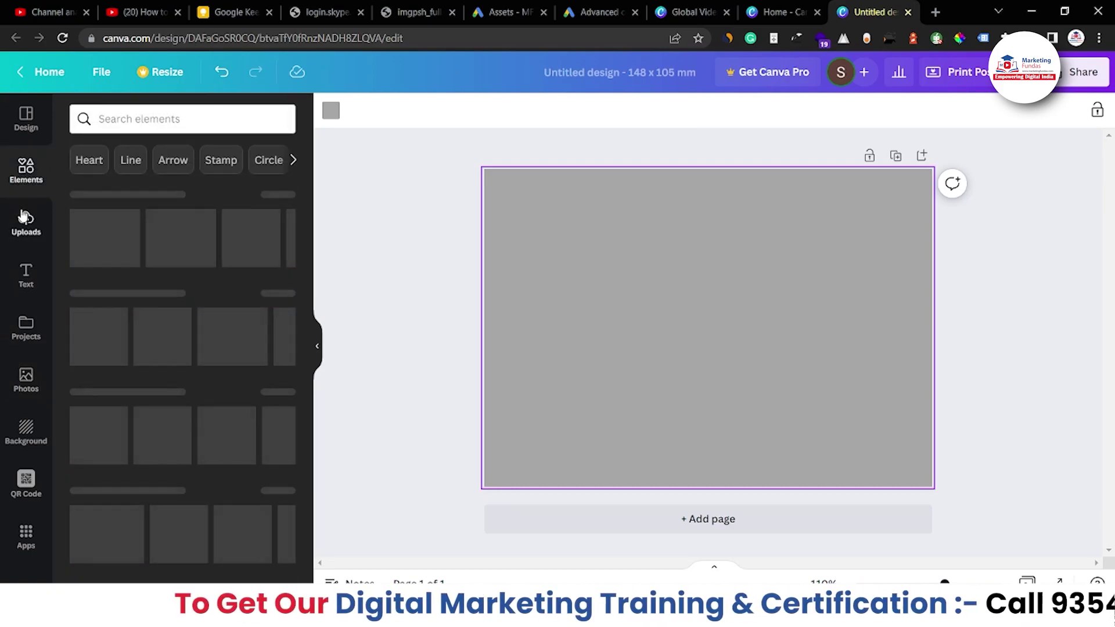
left_click(23, 218)
left_click(139, 158)
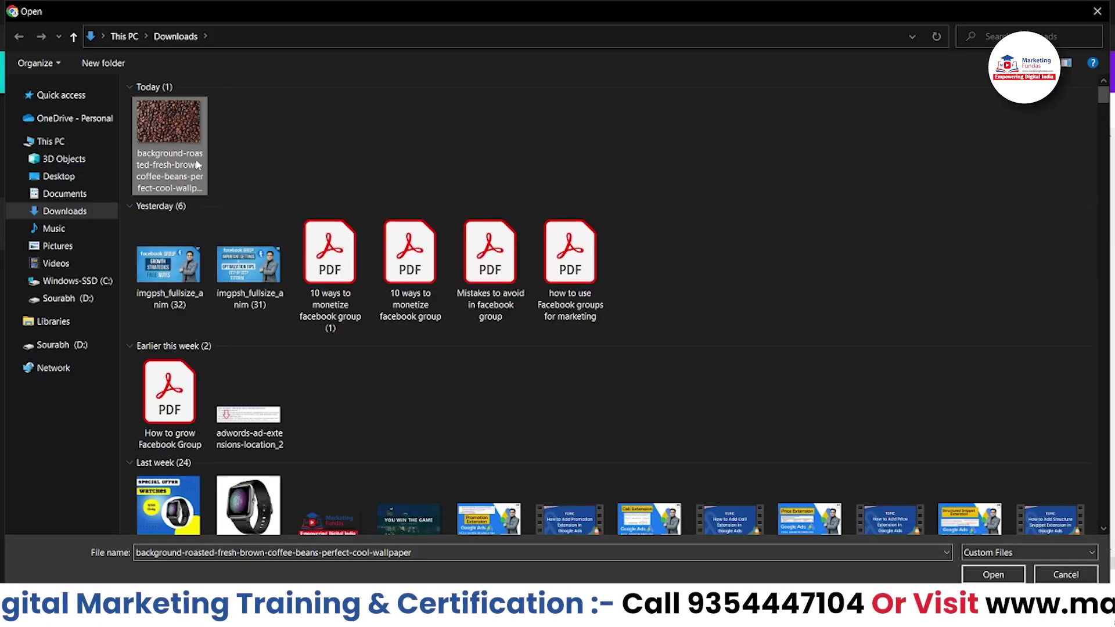
double_click(197, 165)
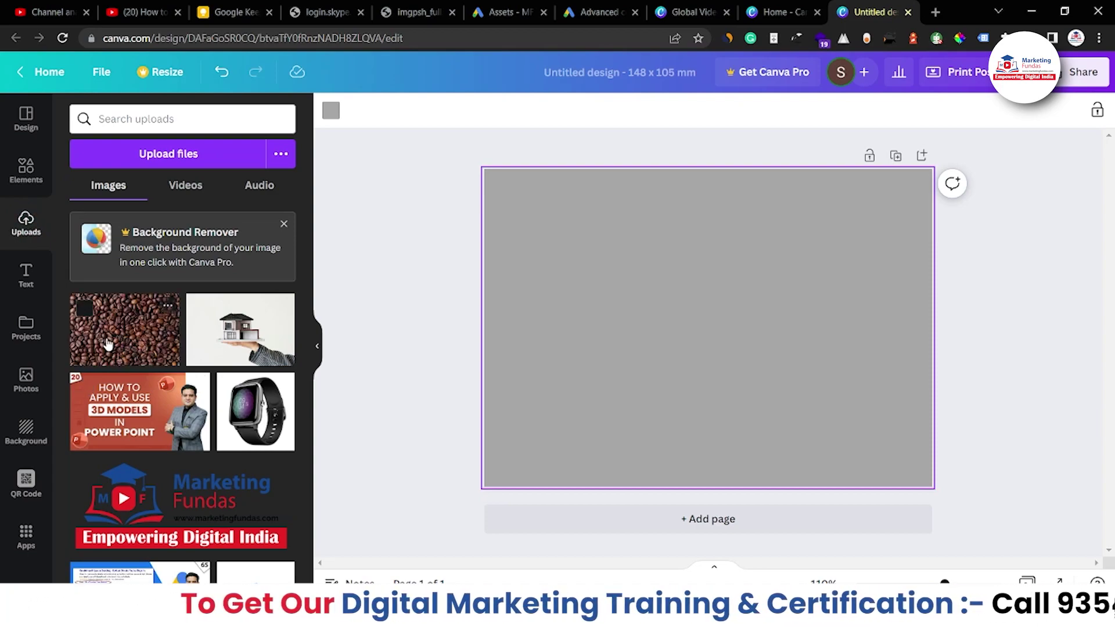
Place the coffee-beans photo, rotate it upright by 90°, and size it over the left half.
left_click_drag(123, 329, 543, 311)
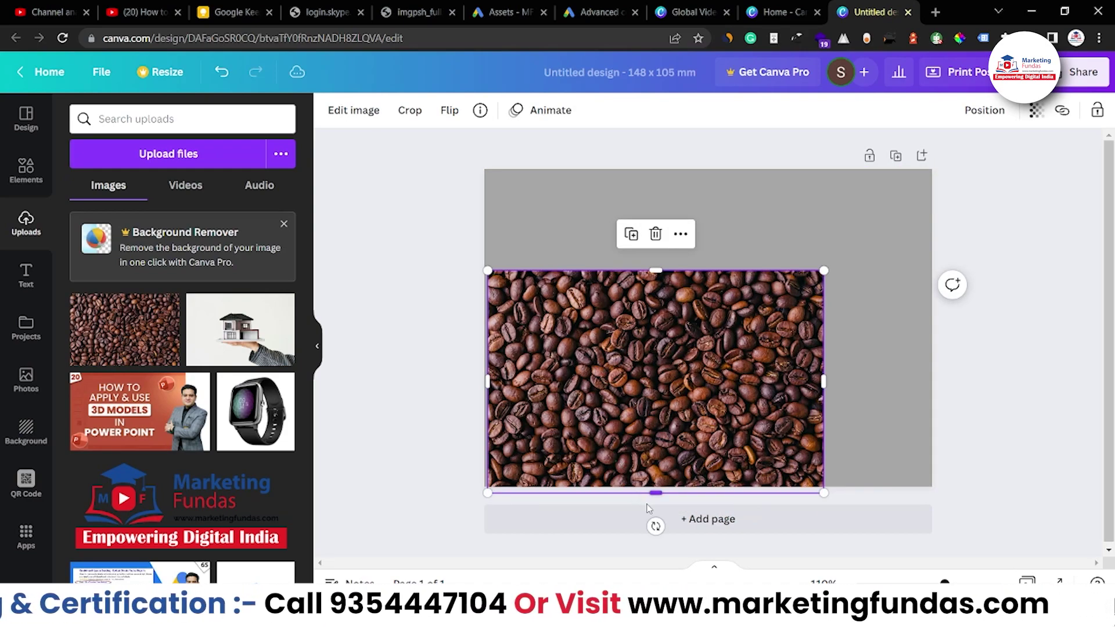
left_click_drag(655, 526, 586, 376)
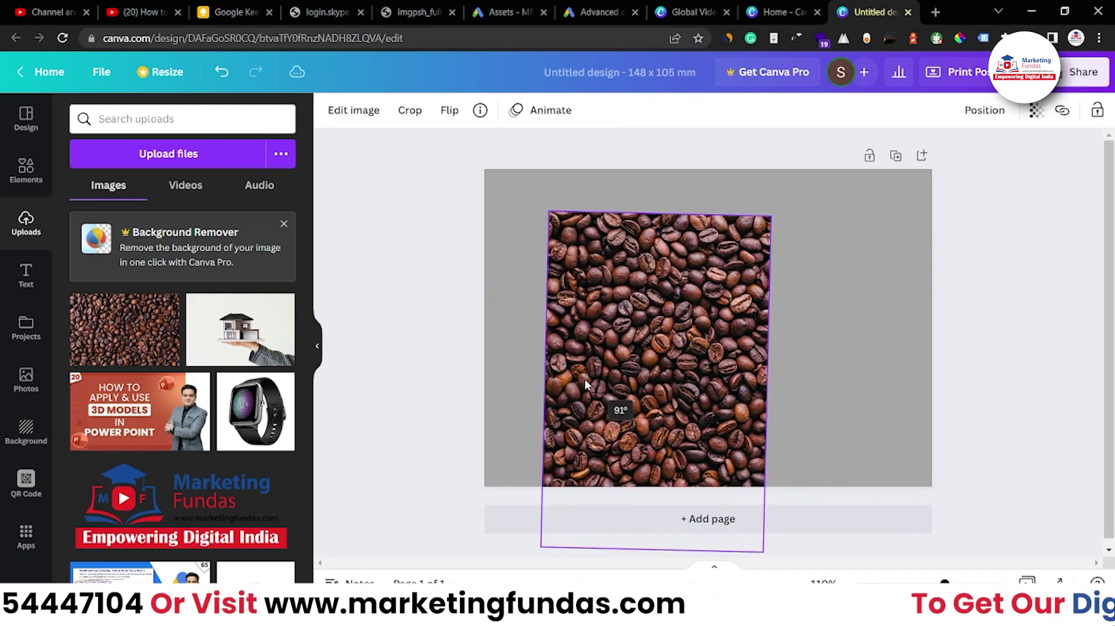
left_click_drag(511, 378, 510, 381)
left_click_drag(623, 389, 595, 329)
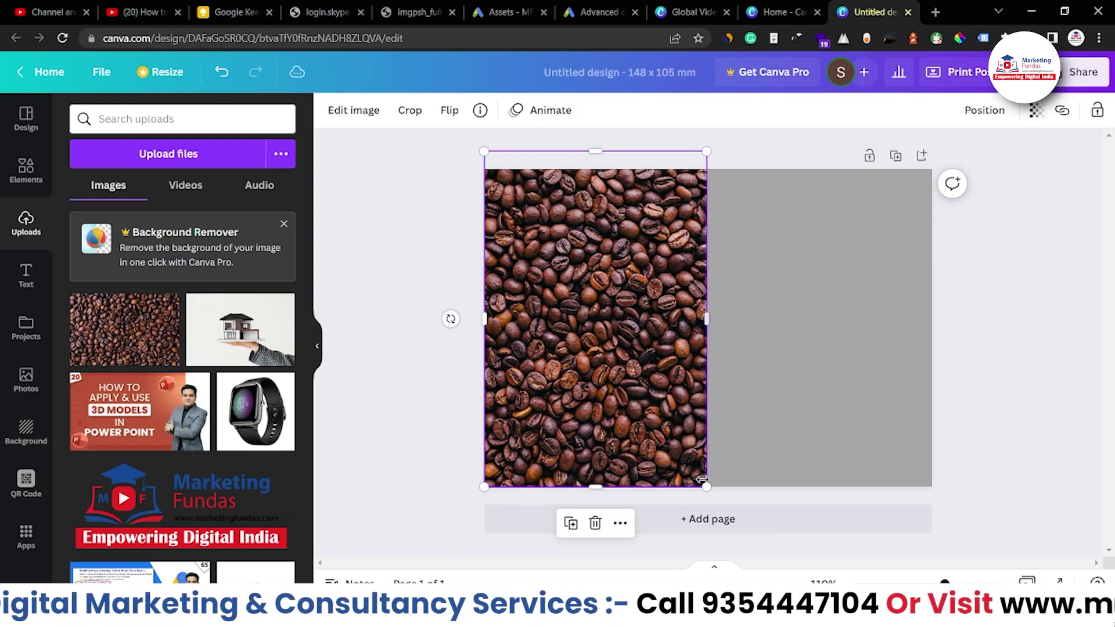
left_click_drag(707, 487, 739, 537)
left_click_drag(559, 361, 577, 357)
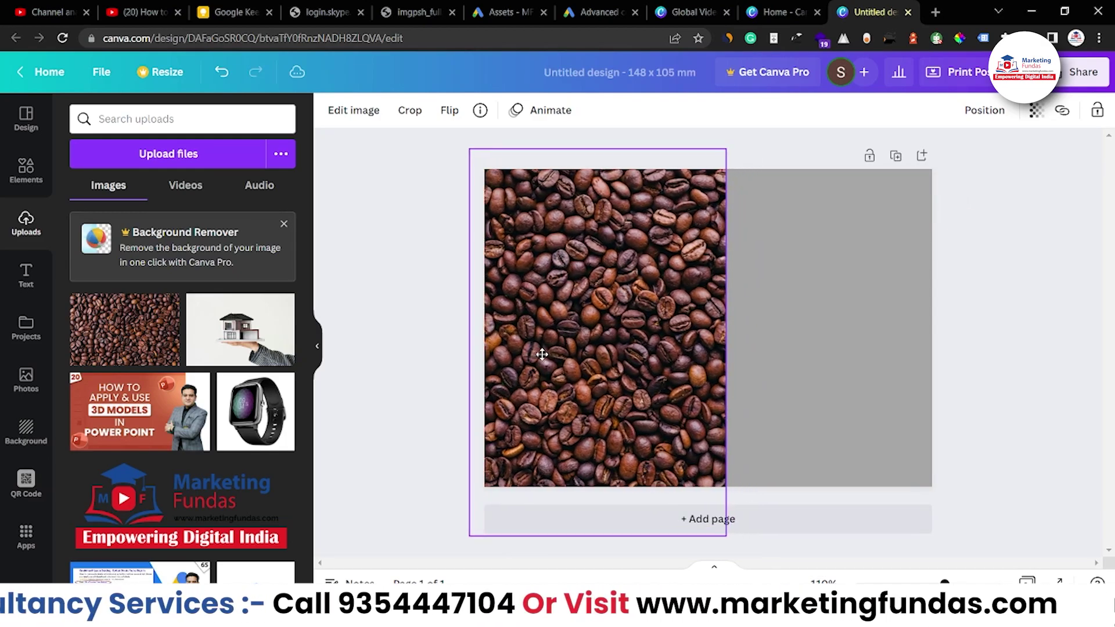
mouse_move(542, 354)
left_mouse_down()
mouse_move(514, 354)
mouse_move(523, 353)
left_mouse_up()
left_click(395, 344)
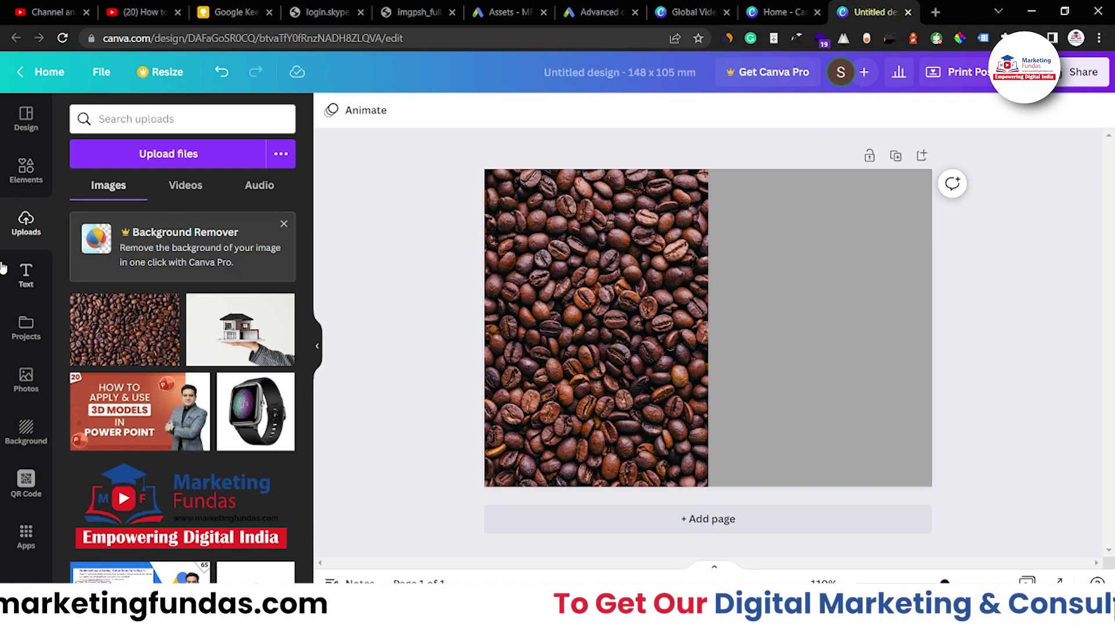
Add a brown circle near the top of the gray right half.
left_click(20, 176)
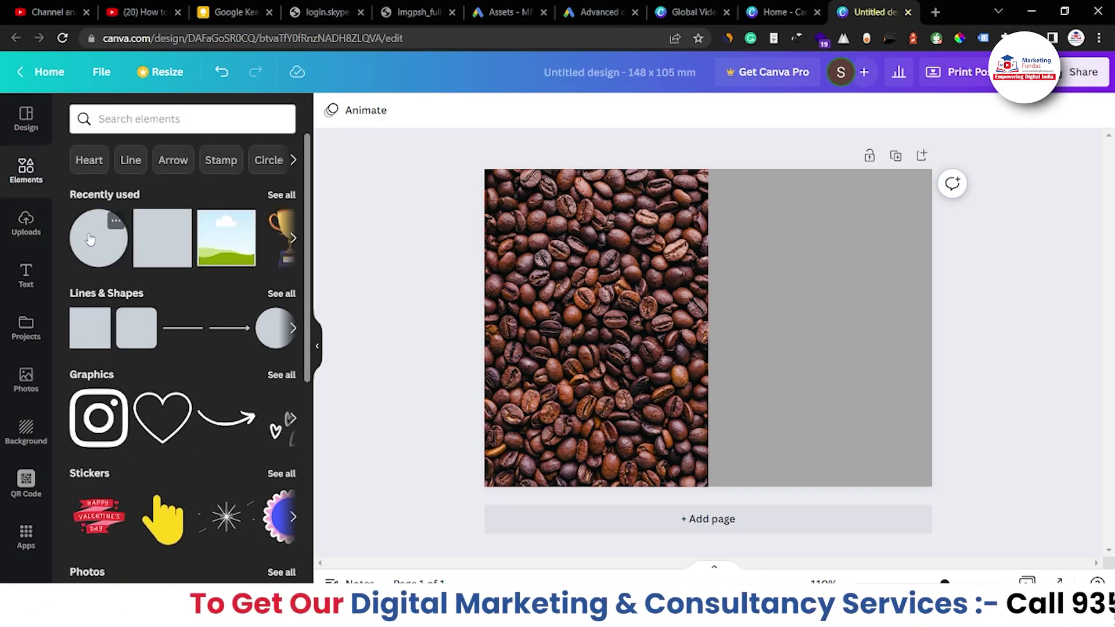
key("c")
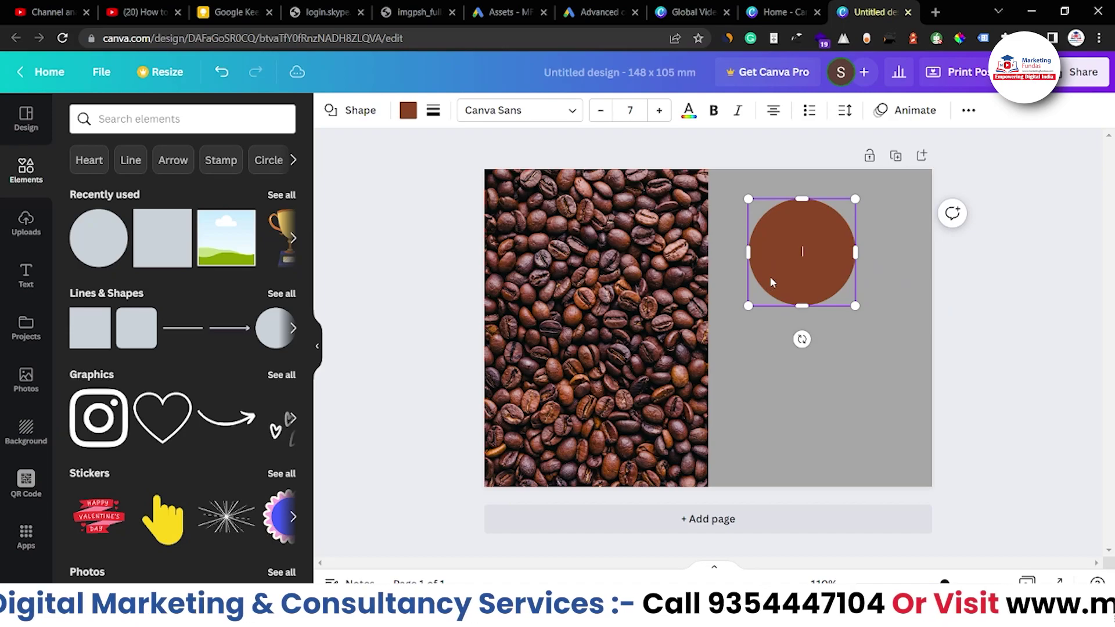
left_click_drag(770, 276, 787, 263)
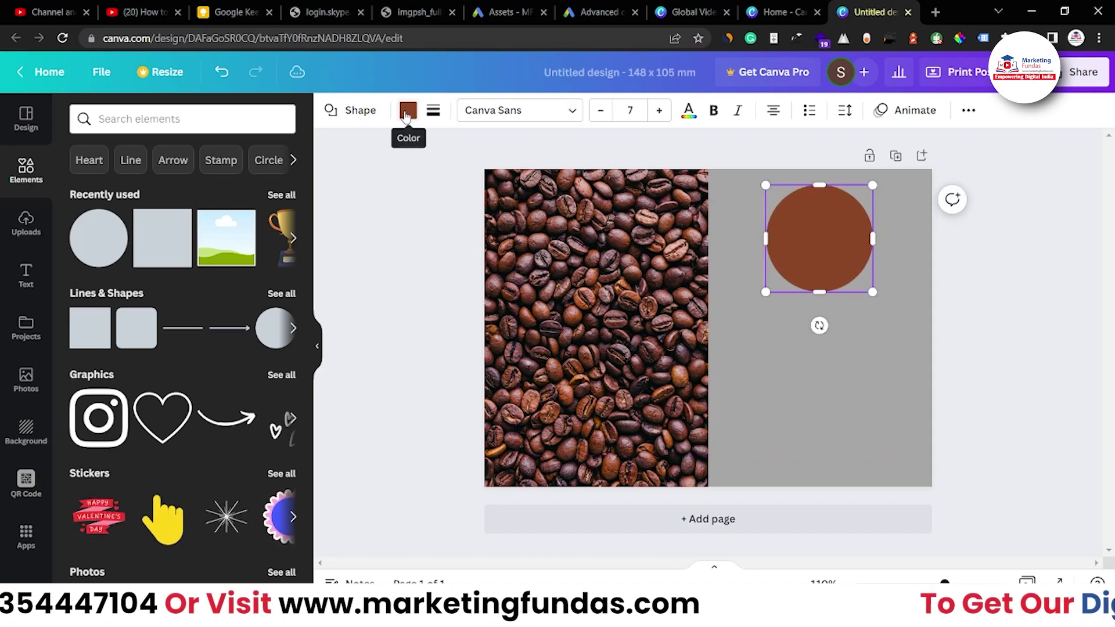
left_click(385, 273)
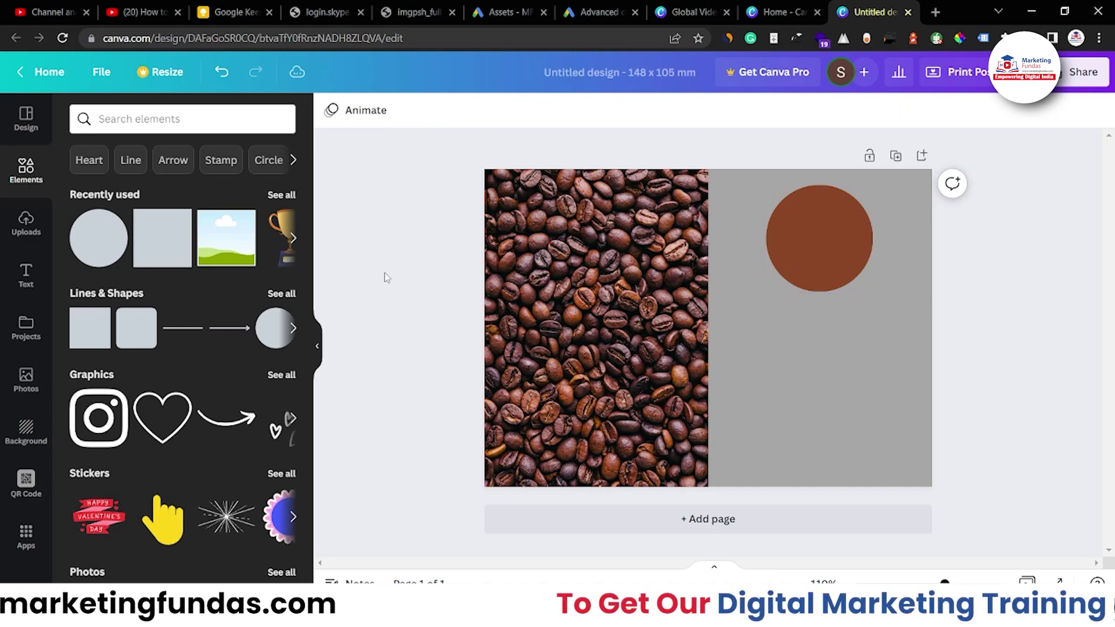
Search elements for 'coffee' and center the steaming coffee-cup graphic on the brown circle.
left_click(182, 117)
type("coffee")
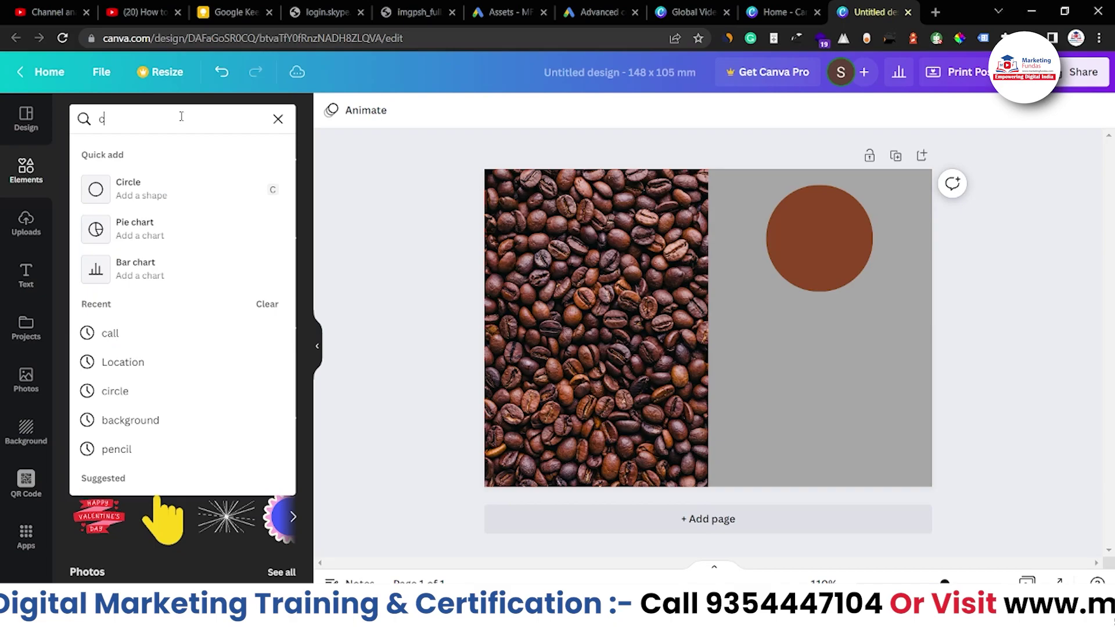
key("Return")
left_click_drag(165, 282, 778, 206)
left_click_drag(839, 268, 826, 254)
left_click(987, 307)
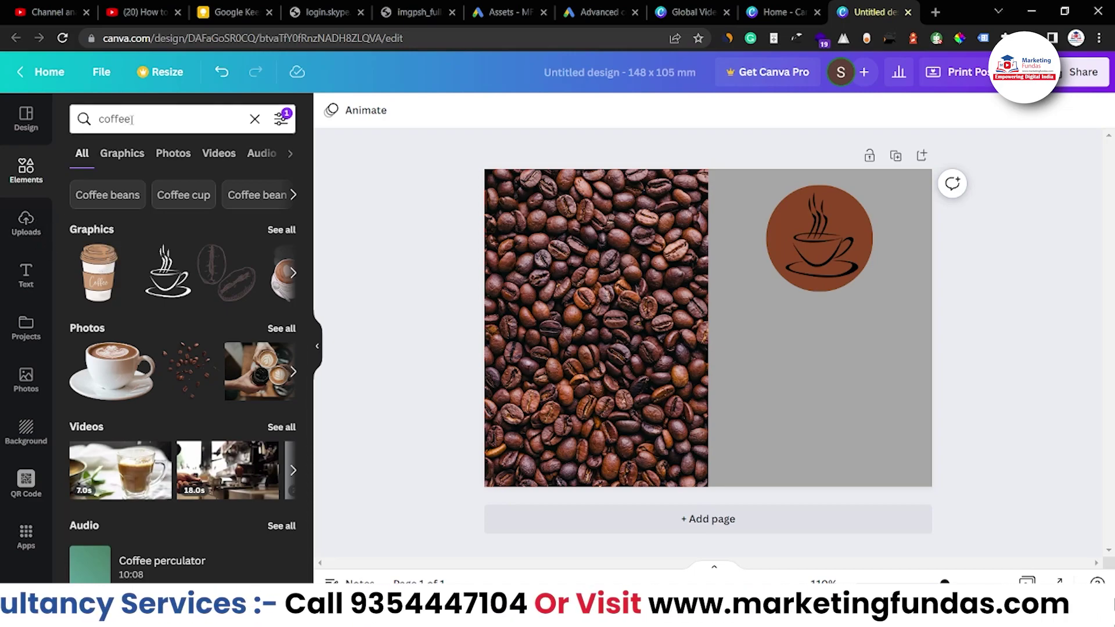
Search elements for 'shape' and browse the lines and shapes results.
key("slash")
type("l")
key("BackSpace")
type("shape")
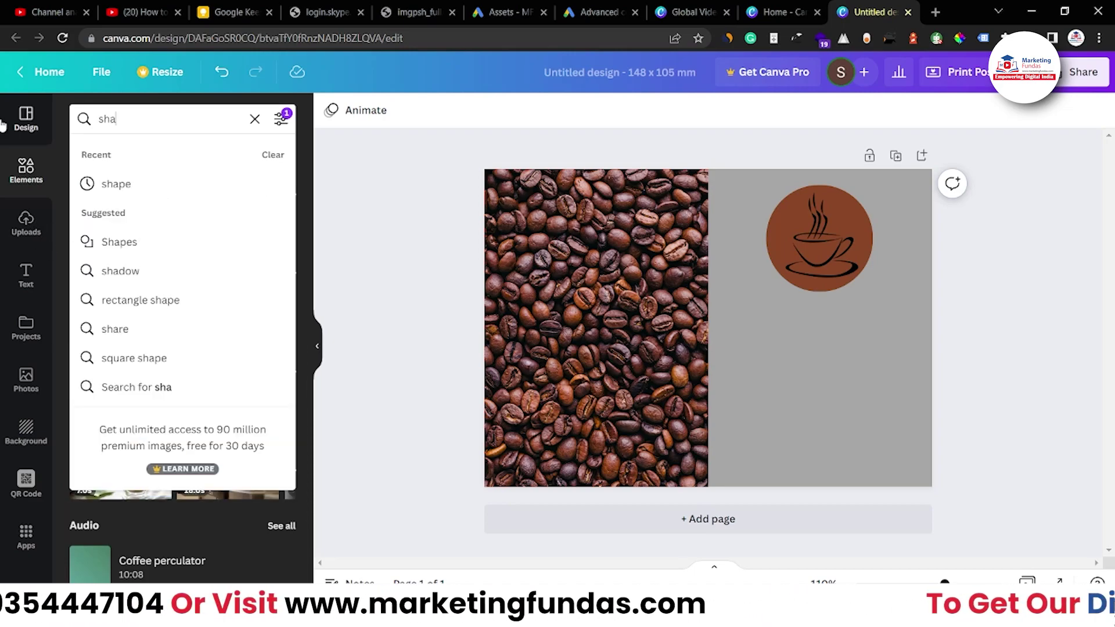
key("Return")
left_click(274, 231)
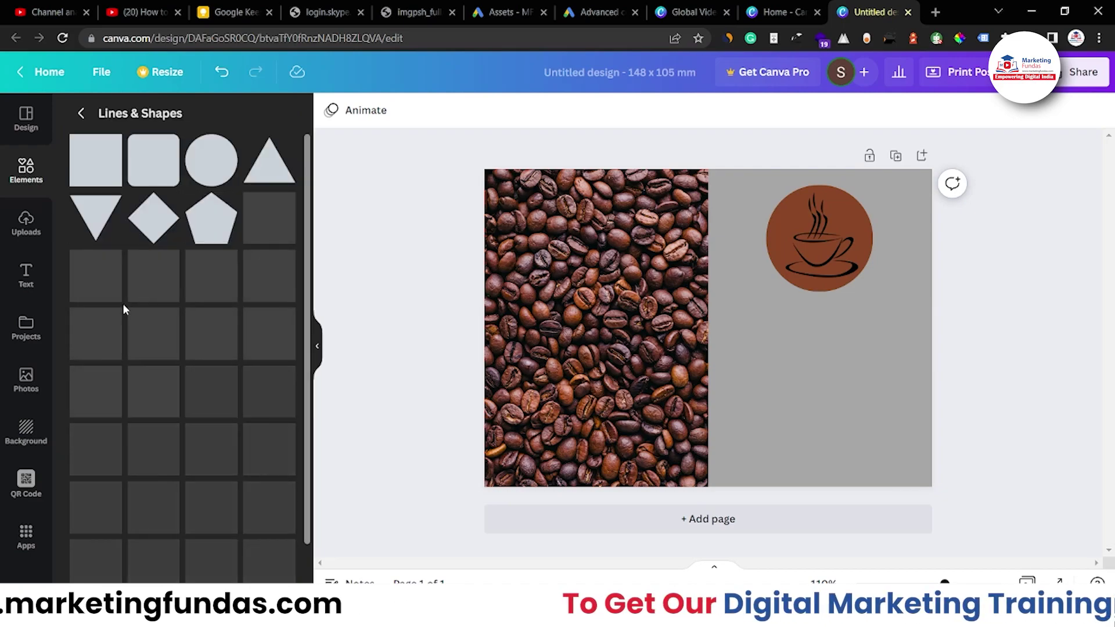
scroll(123, 303, "down", 5)
scroll(123, 303, "up", 5)
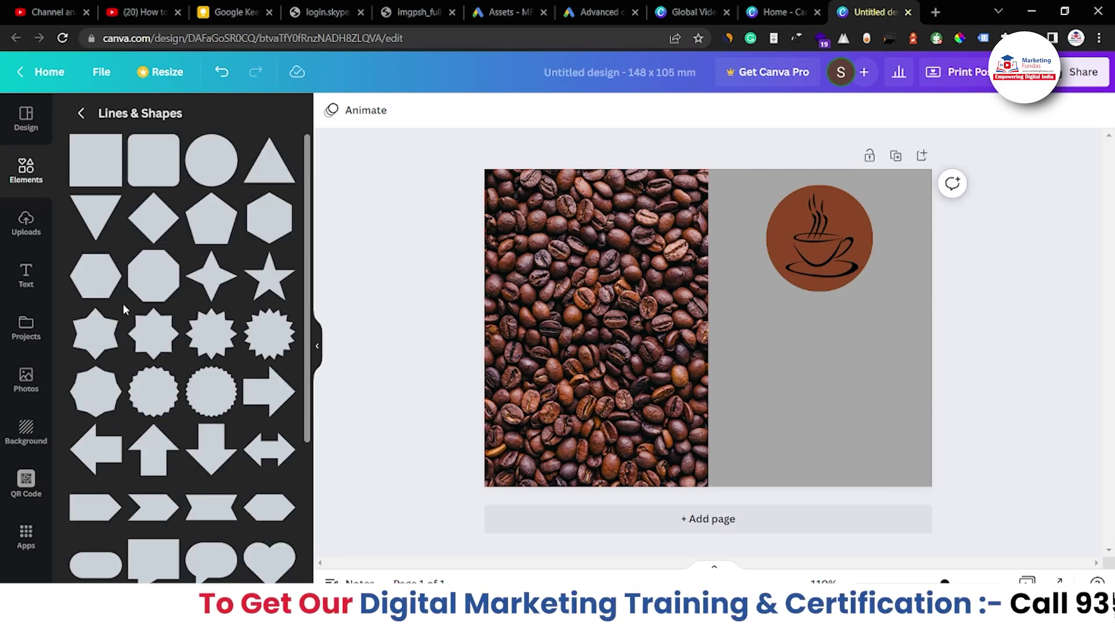
left_click(80, 114)
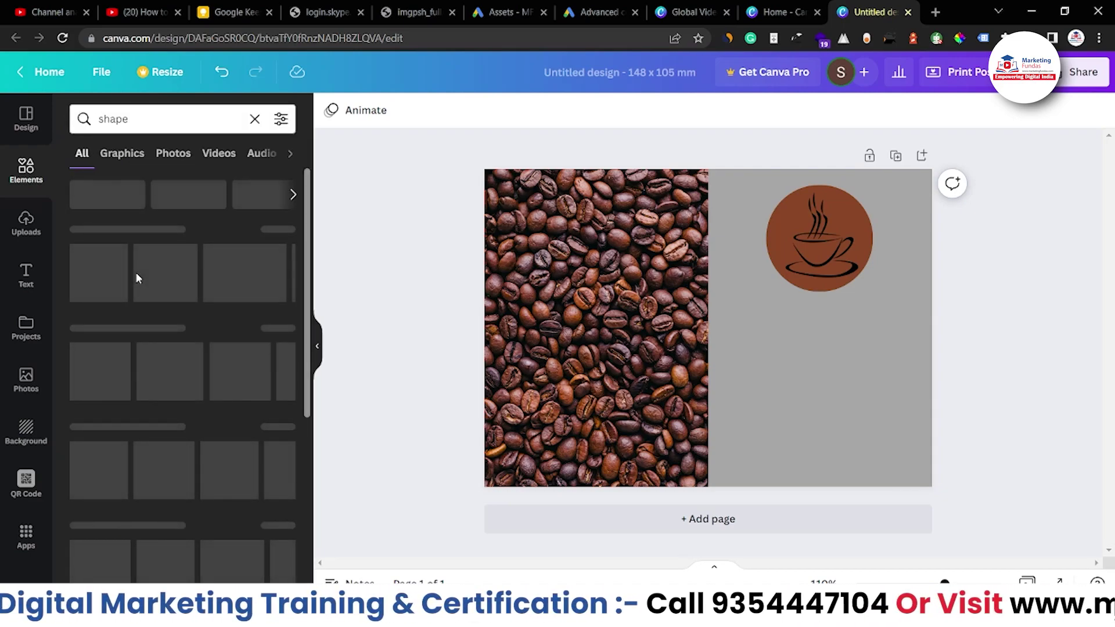
scroll(176, 335, "down", 4)
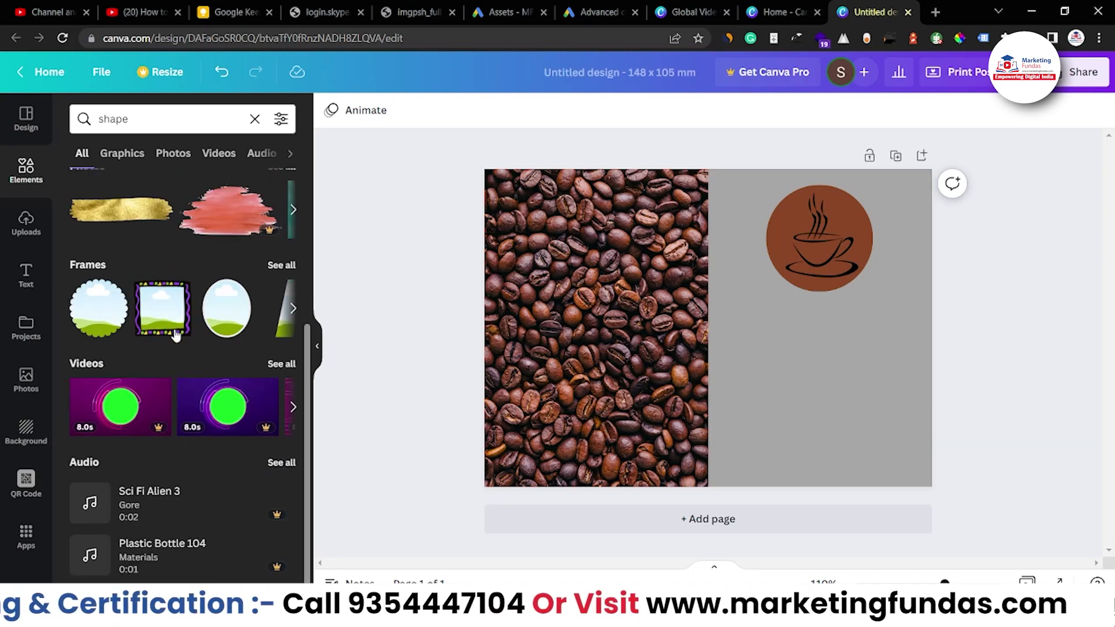
Search for 'line', filter to Graphics, and try then delete a thick black bar.
left_click(114, 119)
type("line")
key("Return")
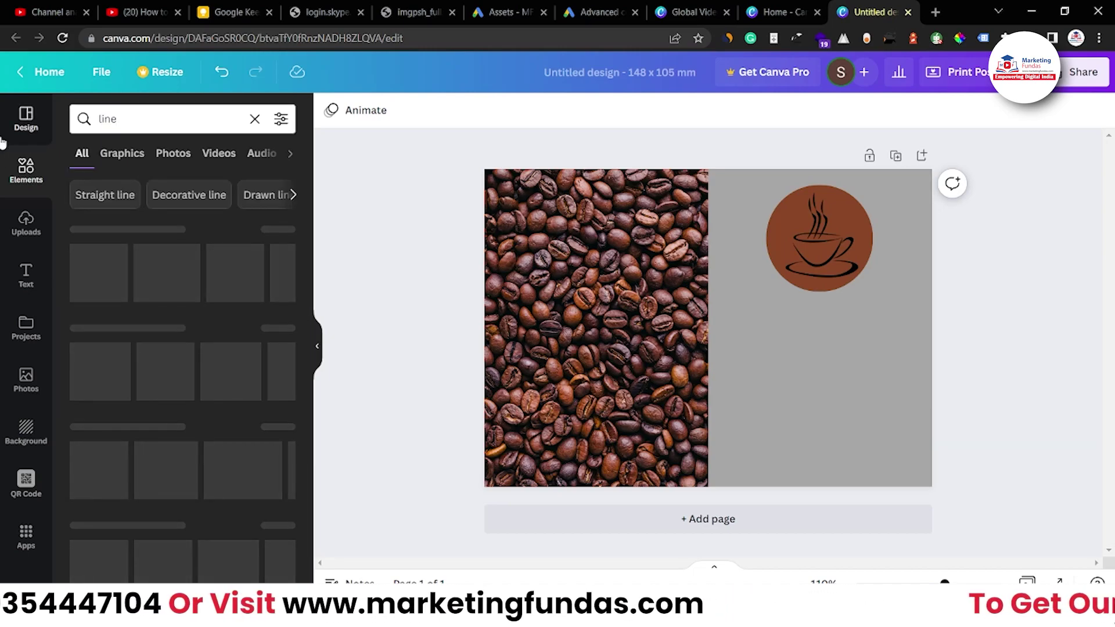
left_click(122, 154)
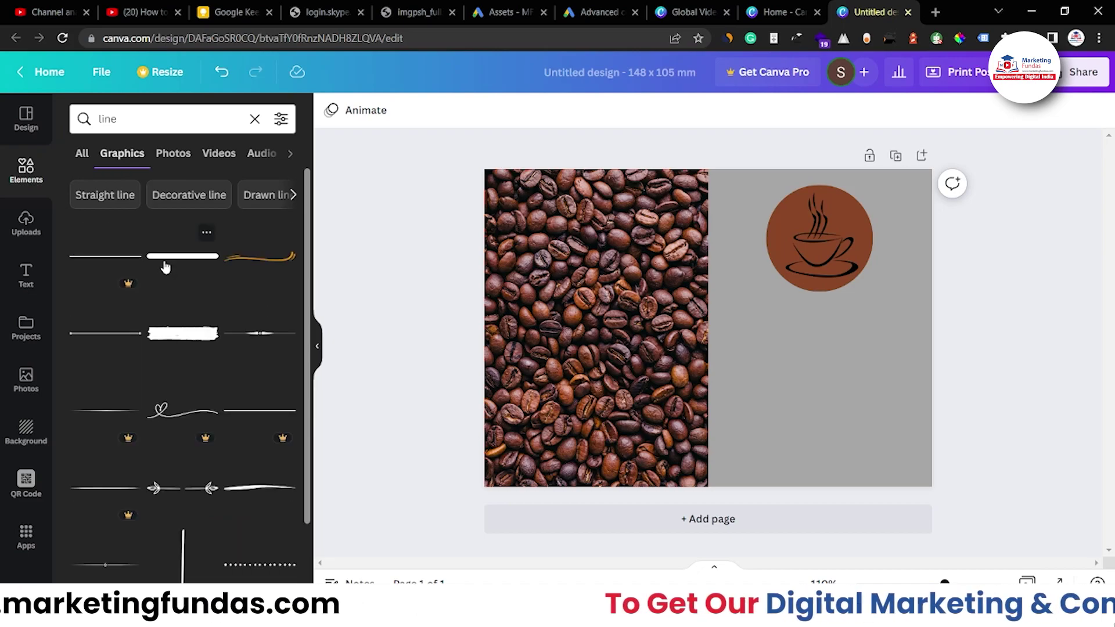
left_click_drag(165, 266, 713, 329)
key("Delete")
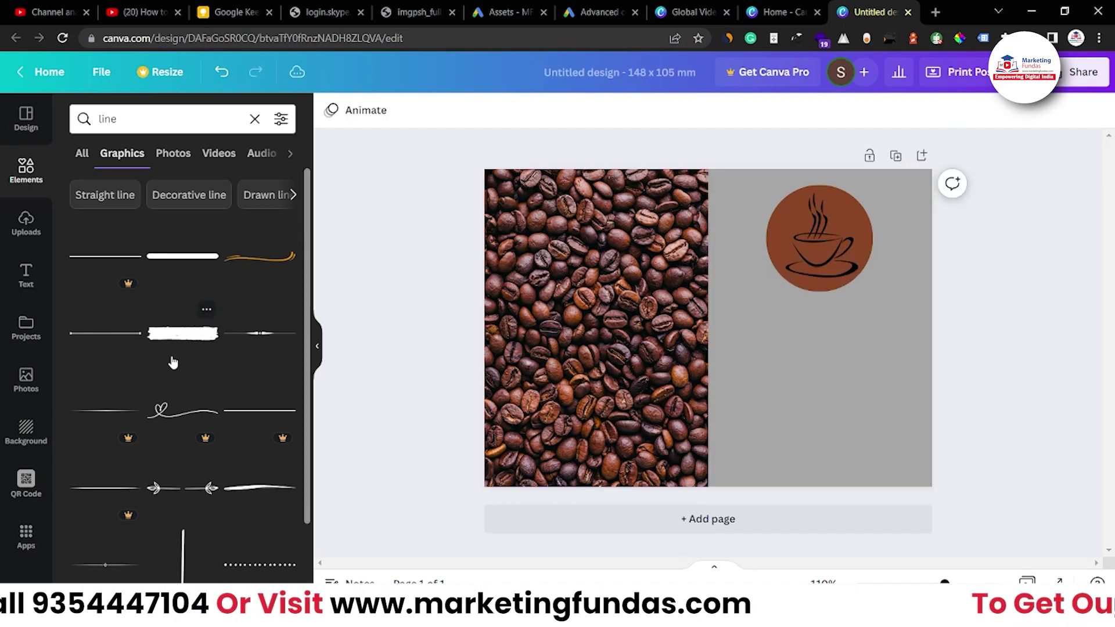
scroll(173, 363, "down", 2)
scroll(172, 361, "up", 2)
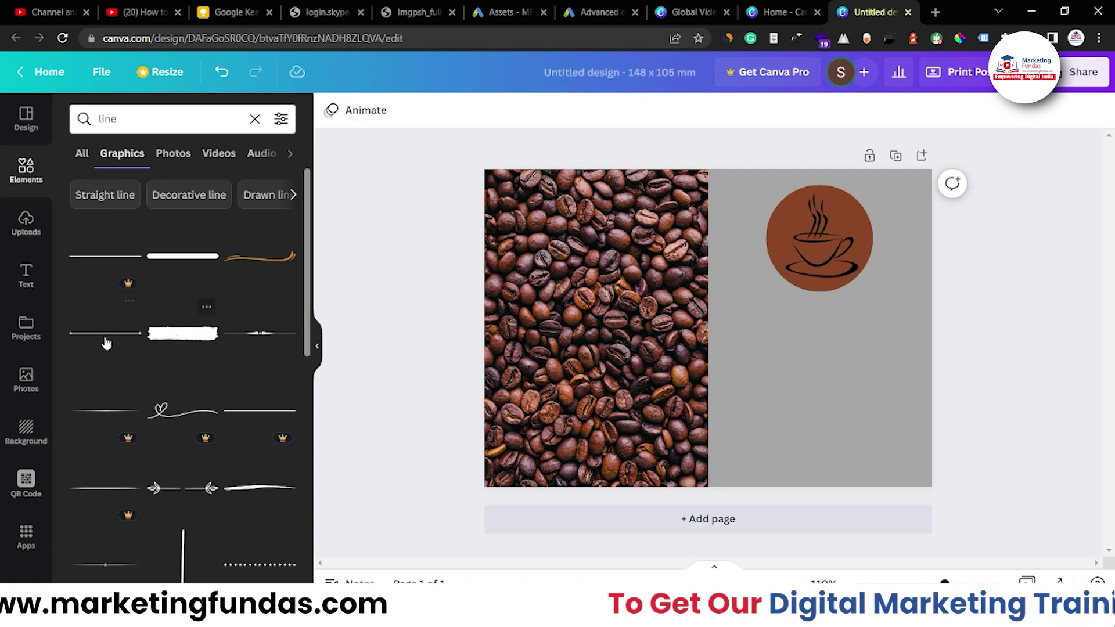
Add a thin brown straight line, duplicate it below, and space both under the cup logo.
left_click_drag(105, 343, 756, 364)
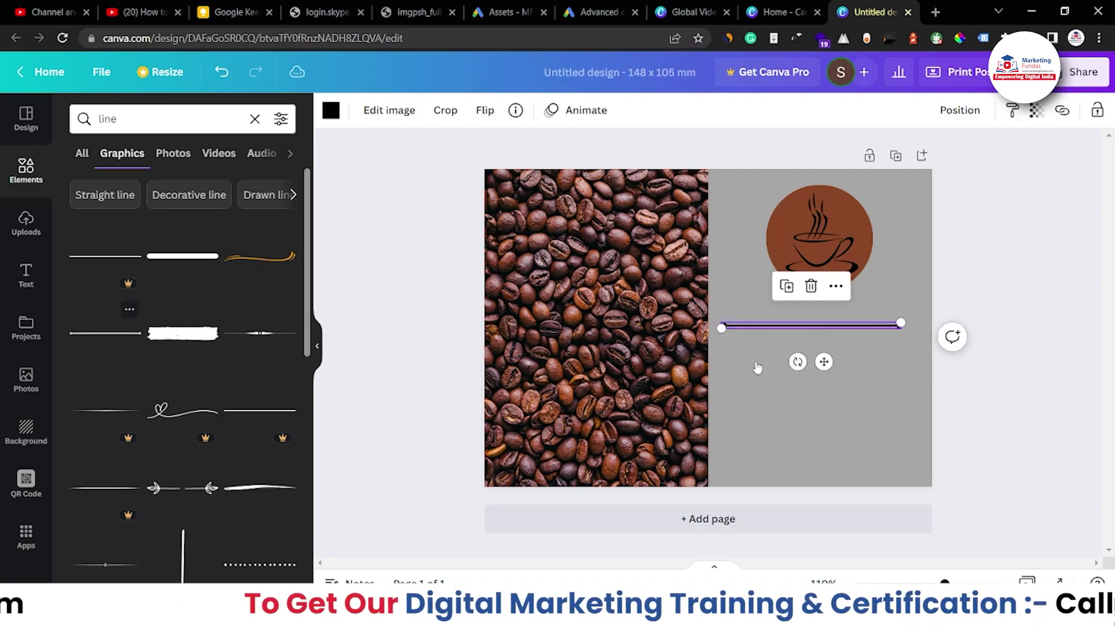
left_click(331, 111)
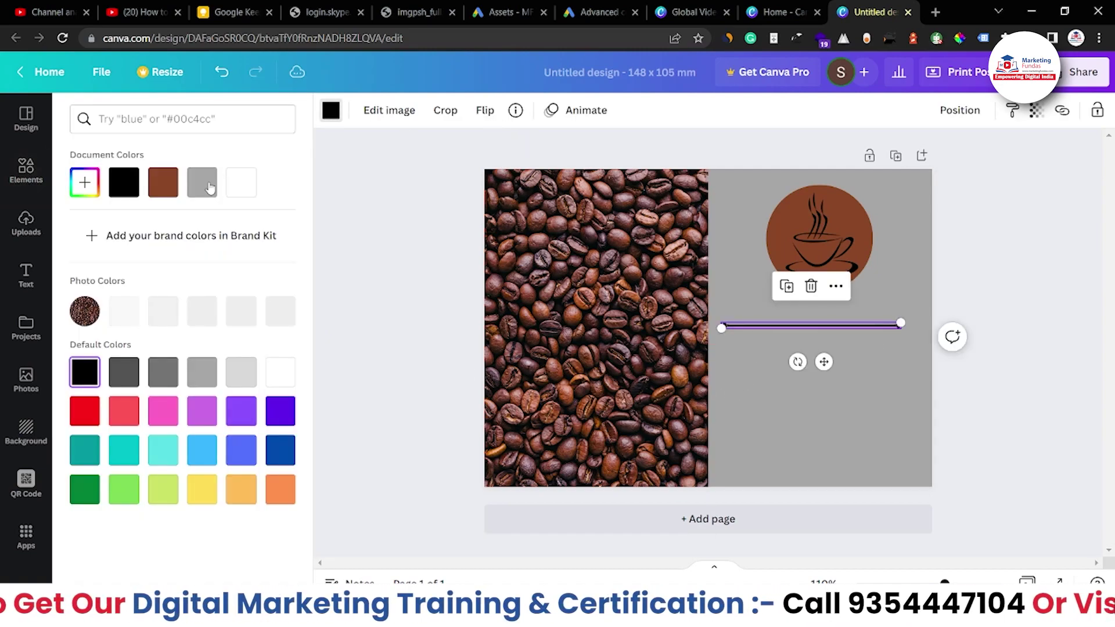
left_click(165, 179)
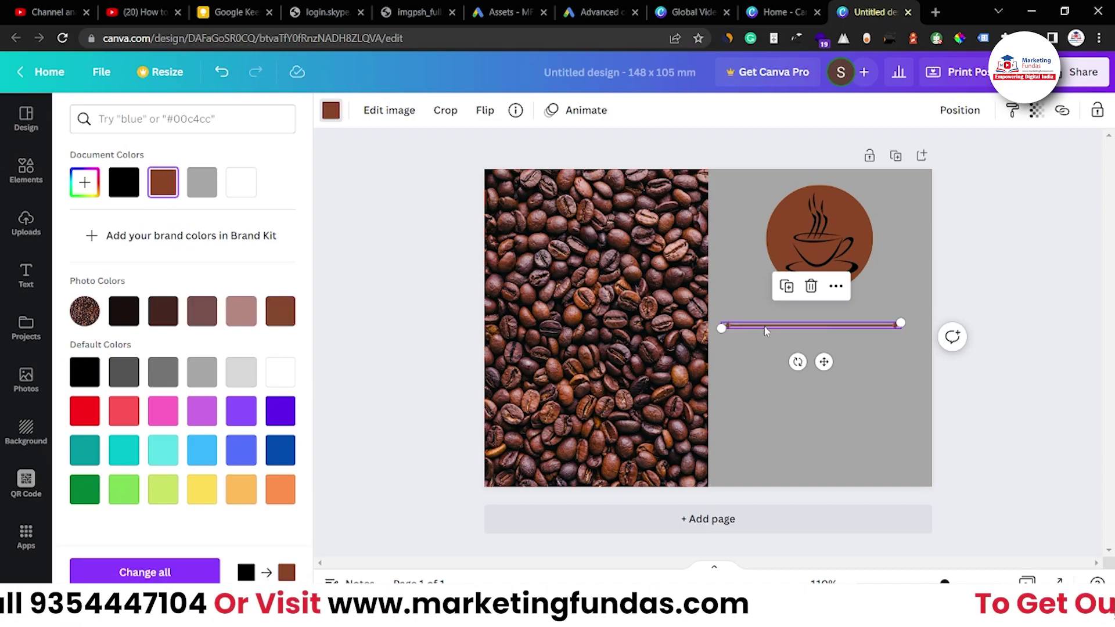
left_click_drag(764, 336, 767, 367)
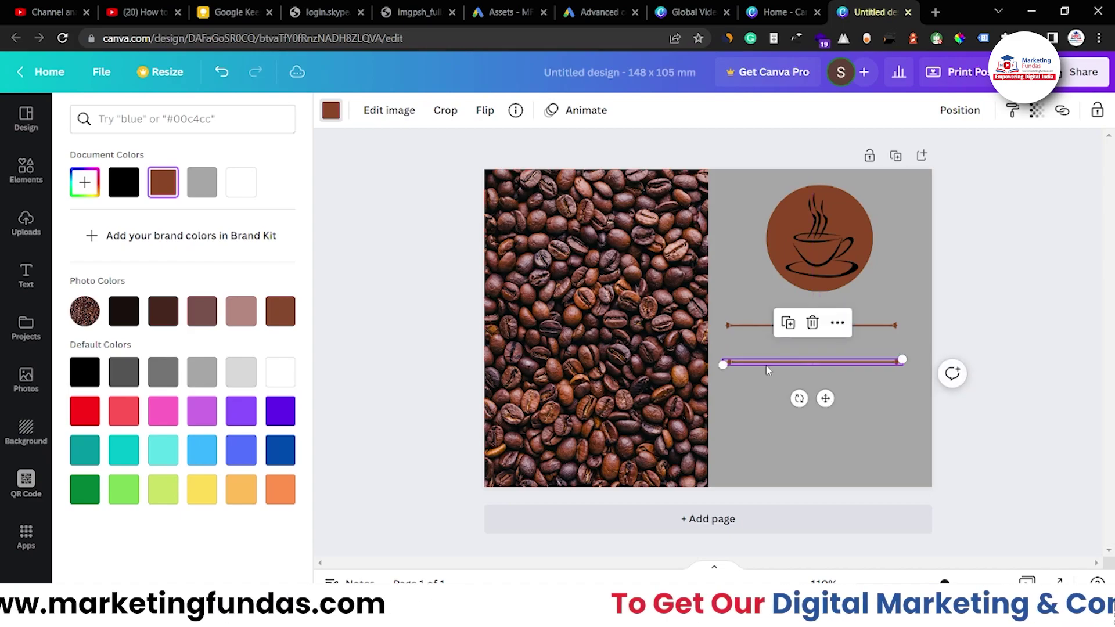
left_click_drag(761, 325, 764, 302)
left_click_drag(773, 362, 778, 340)
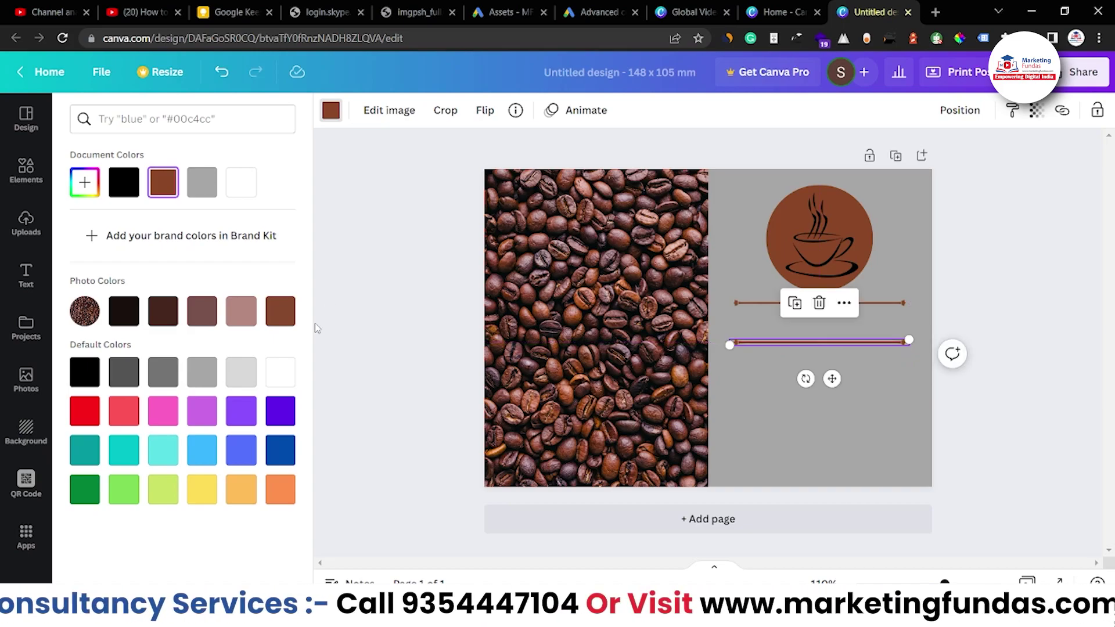
Add a 'Coffee Break' heading, enlarge it, and fit it between the brown lines.
left_click(26, 273)
left_click(118, 226)
type("C")
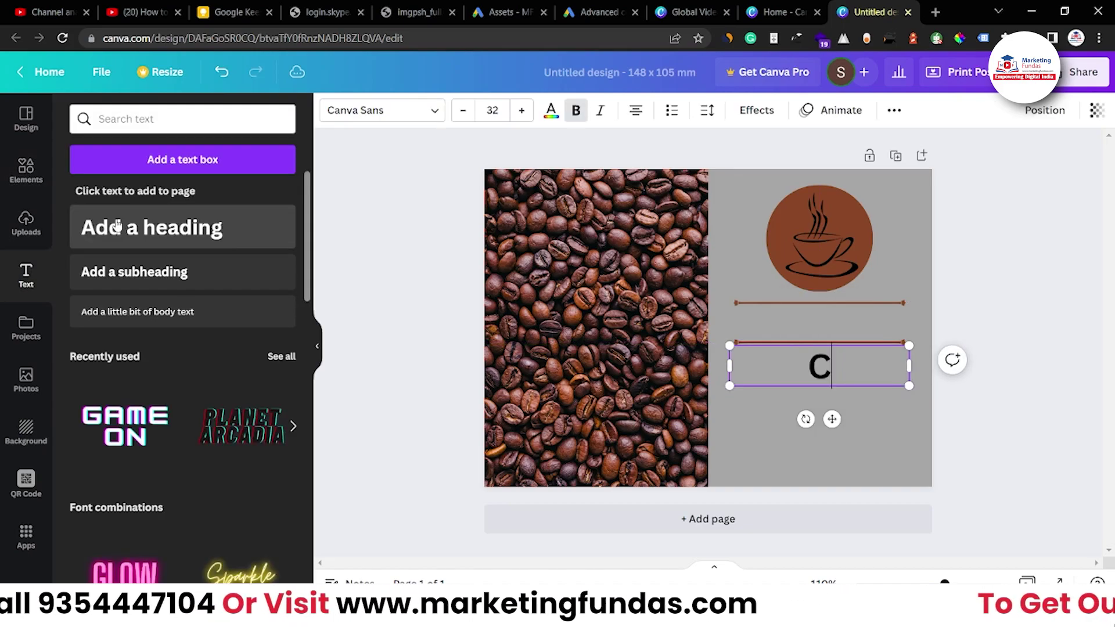
type("offee B")
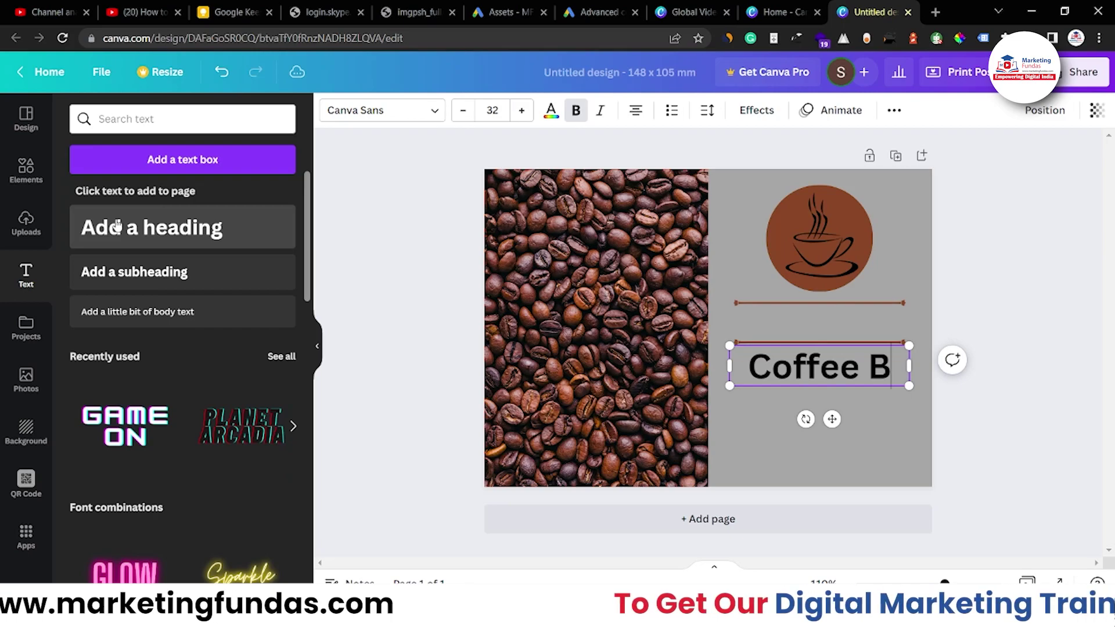
type("reak")
left_click_drag(909, 427, 932, 355)
left_click_drag(844, 406, 832, 372)
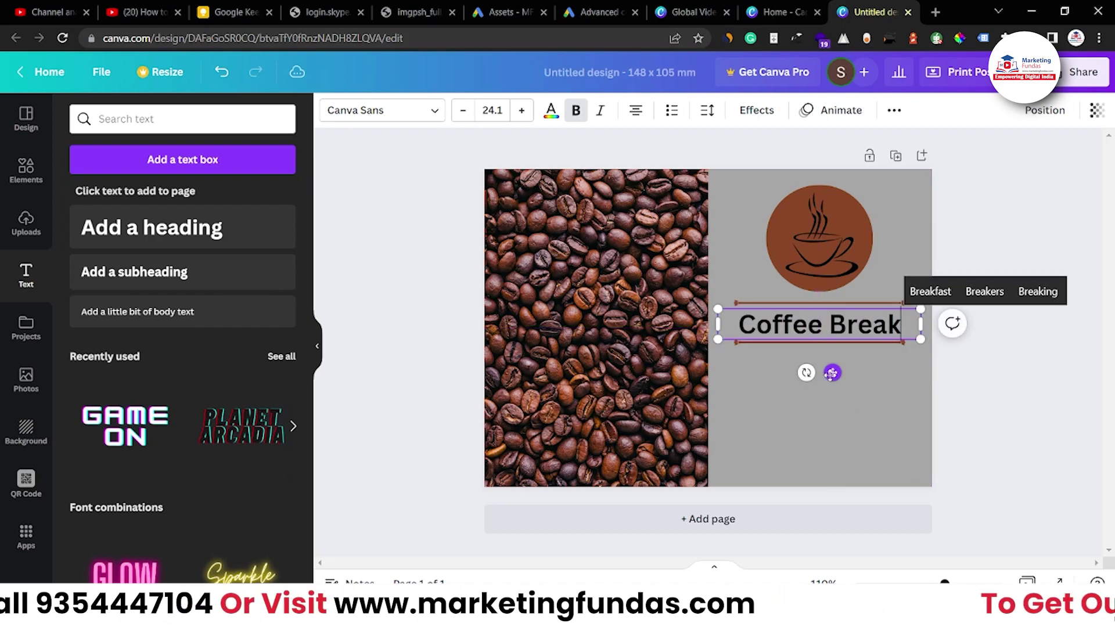
Set the heading to Poppins Medium in dark brown, then copy the Google Keep promo text.
left_click(390, 111)
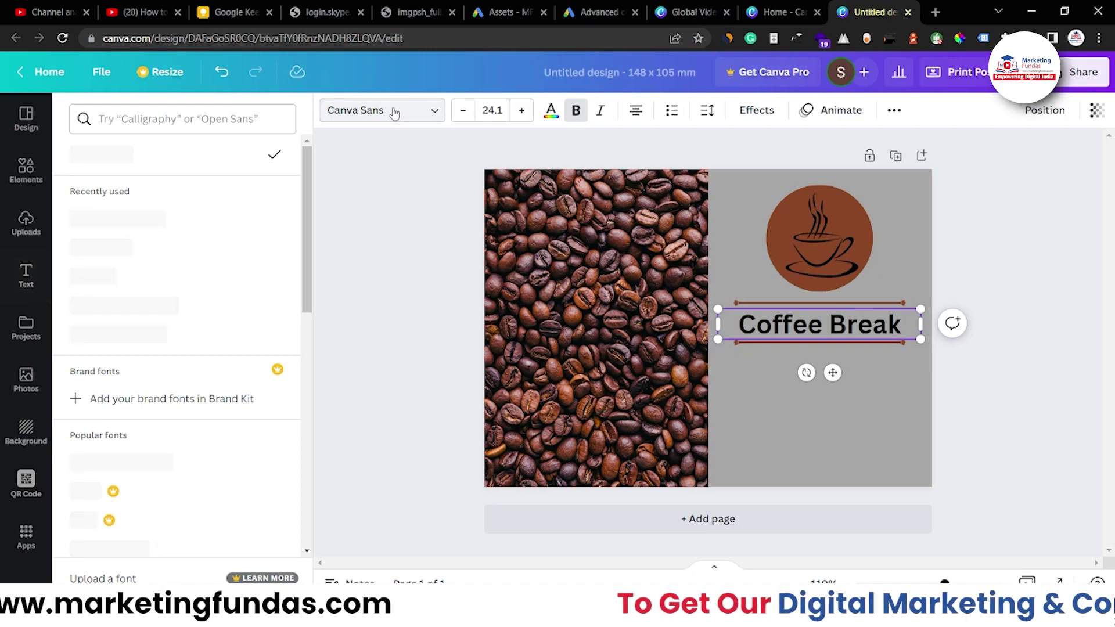
left_click(118, 513)
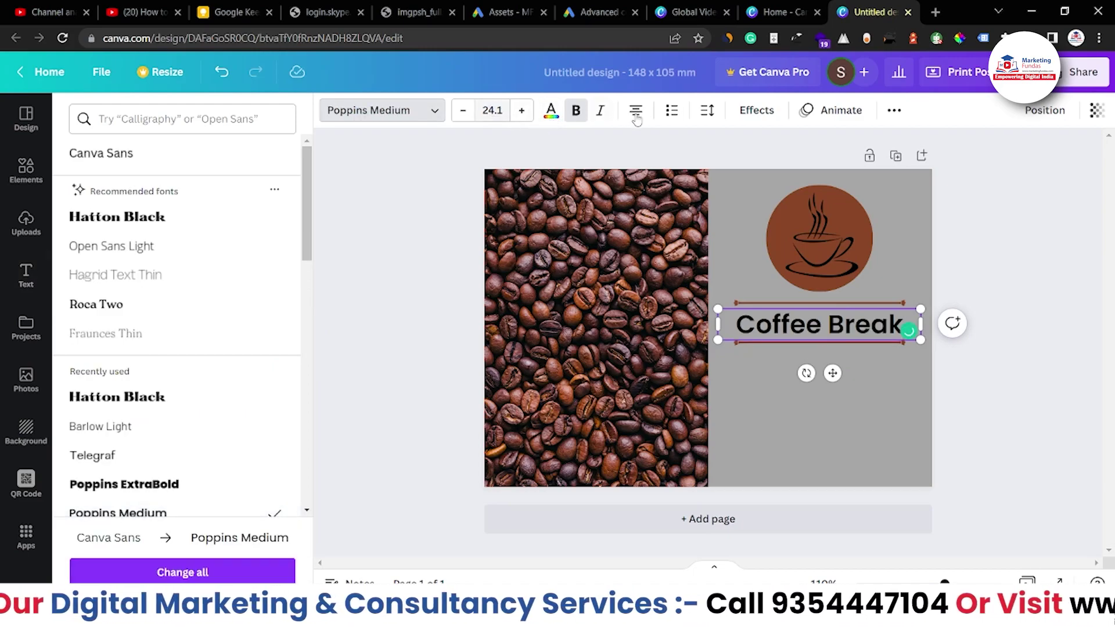
left_click(551, 110)
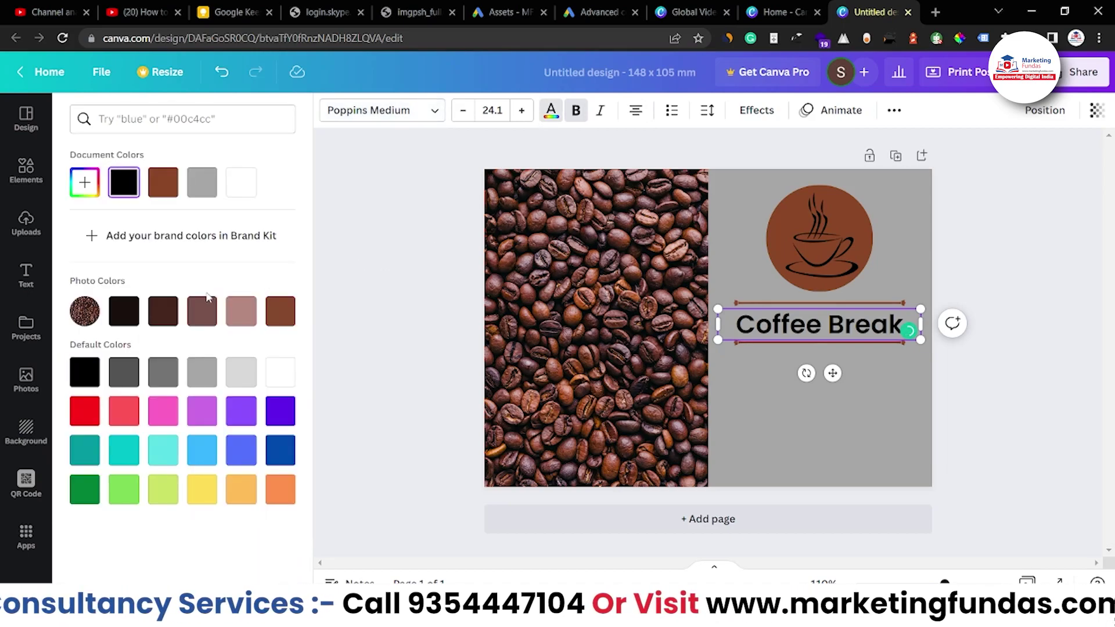
left_click(162, 311)
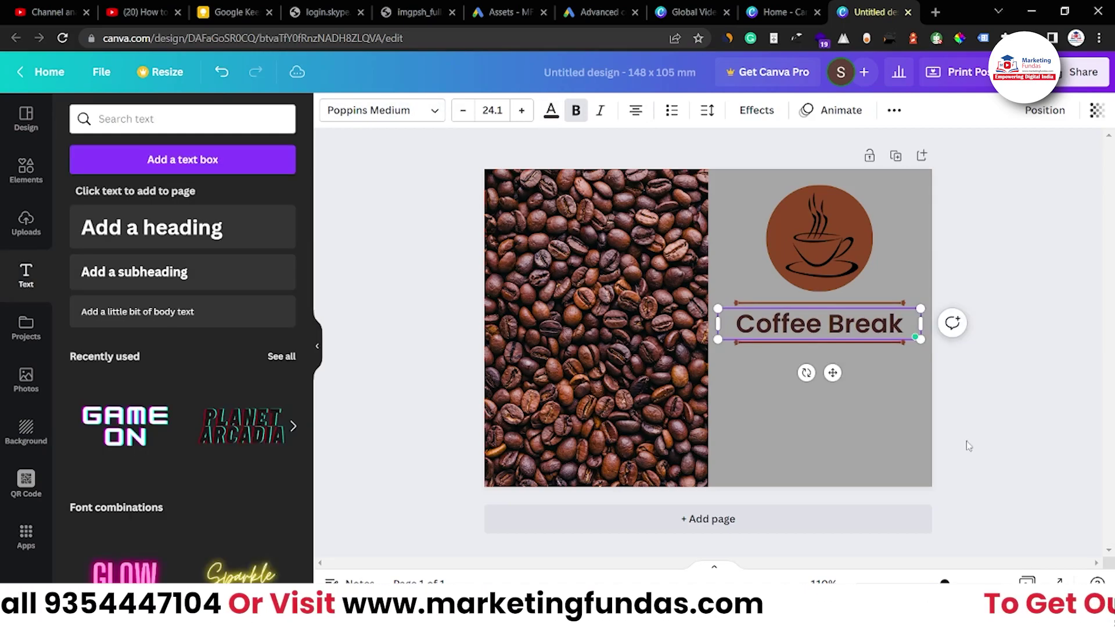
left_click(966, 442)
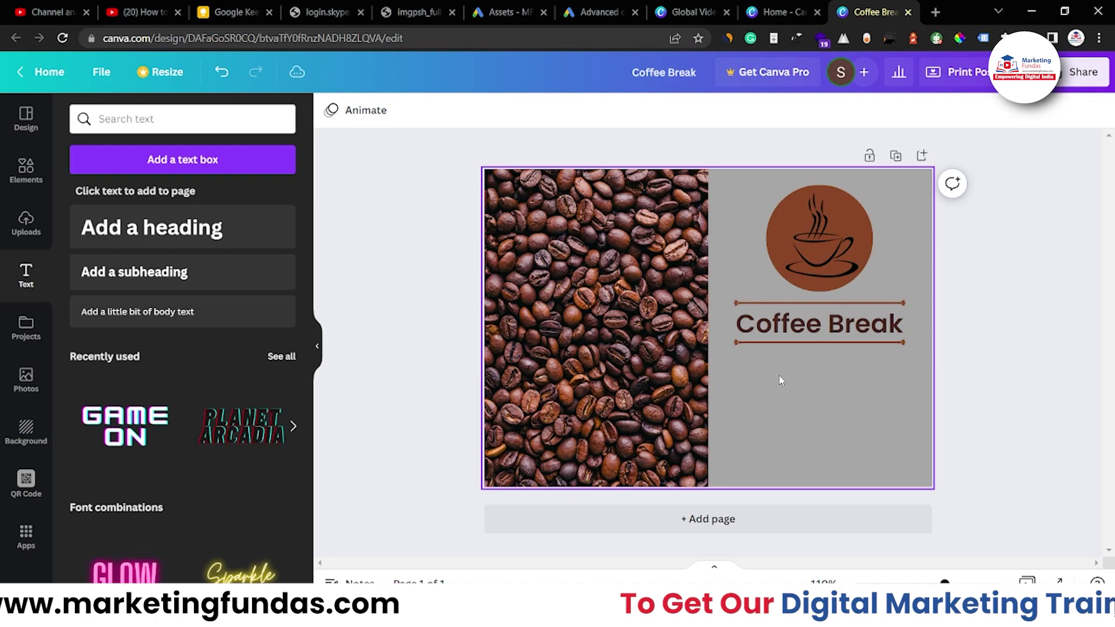
left_click(209, 7)
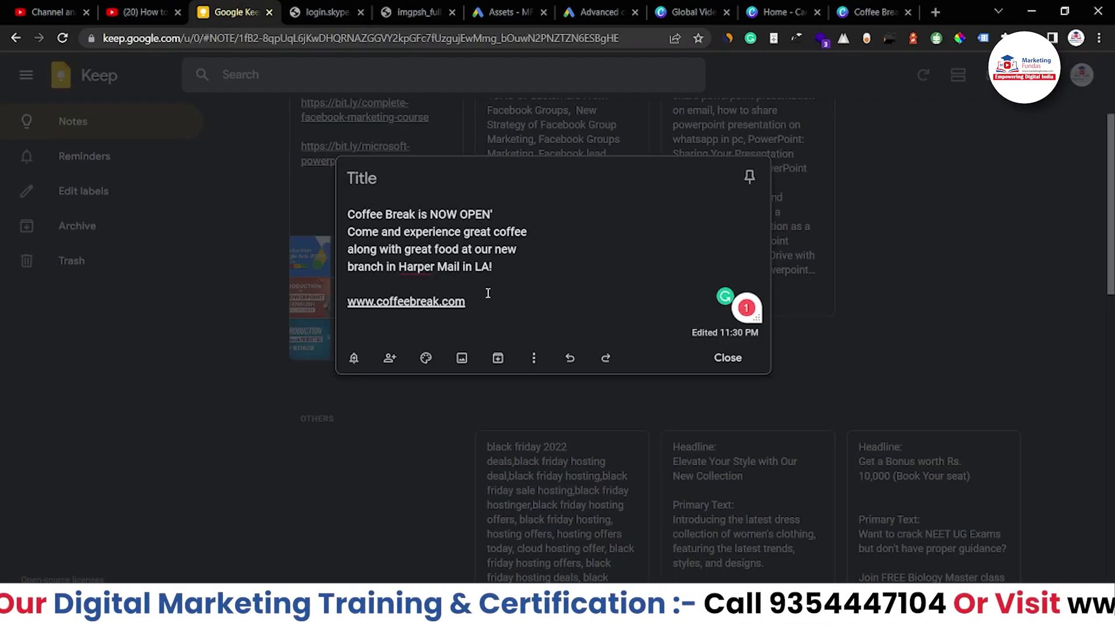
left_click_drag(487, 303, 339, 211)
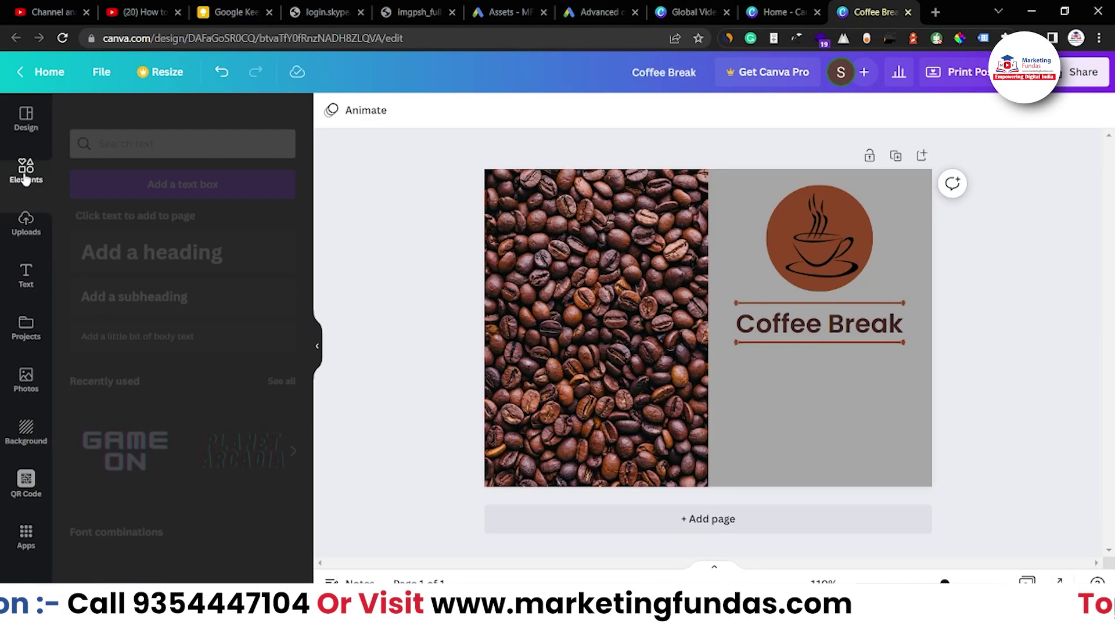
Paste the promo text into a subheading box below the heading at size 11.2.
left_click(26, 169)
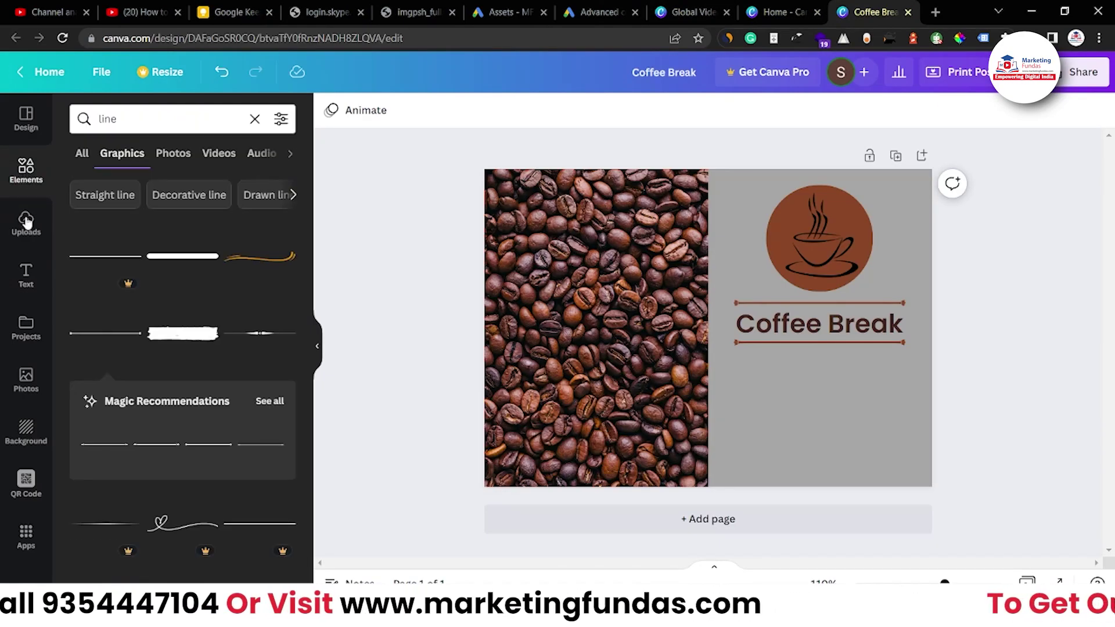
left_click(26, 274)
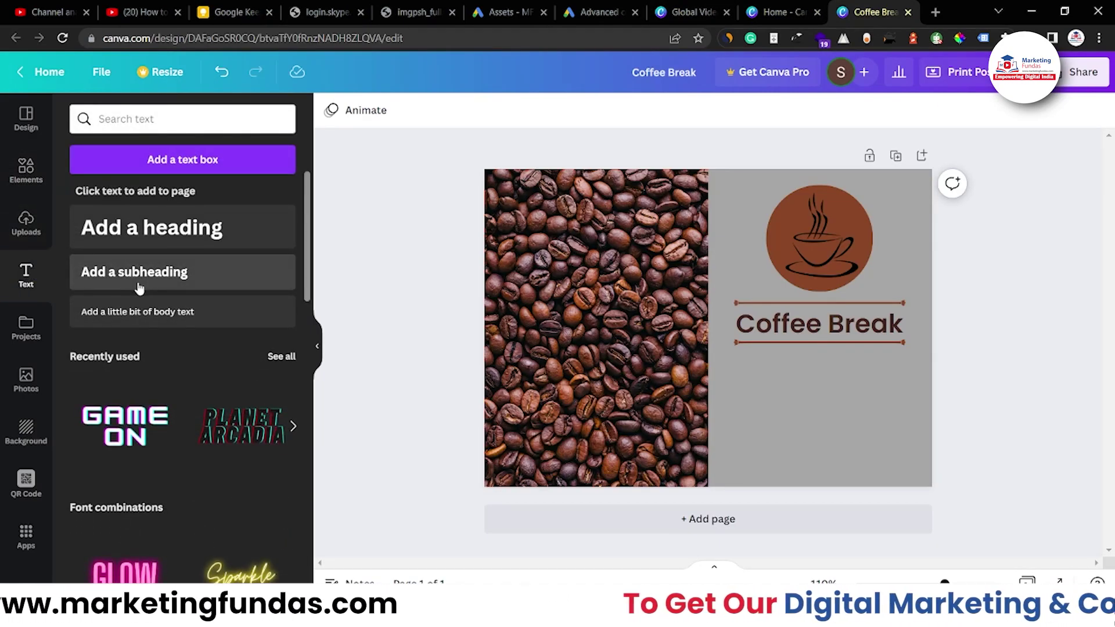
left_click(140, 289)
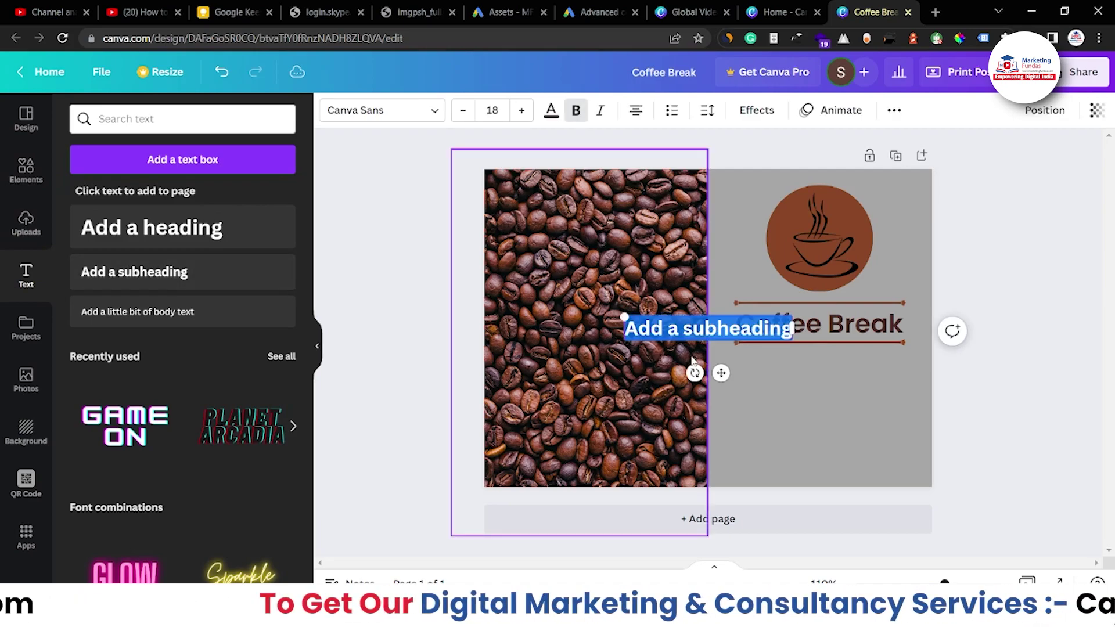
type("Coffee Break NOW OPEN! Come and experience great coffee along with great food at our new branch in Harper Mall in LA!  www.coffeebreak.com")
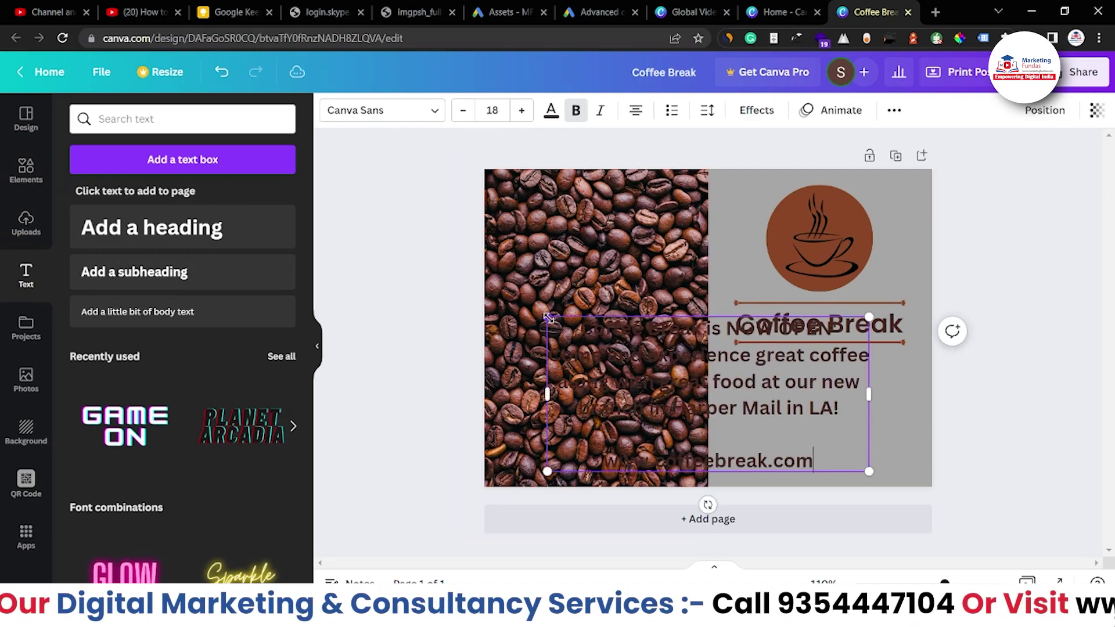
left_click_drag(539, 313, 684, 382)
left_click_drag(790, 419, 840, 404)
left_click(999, 455)
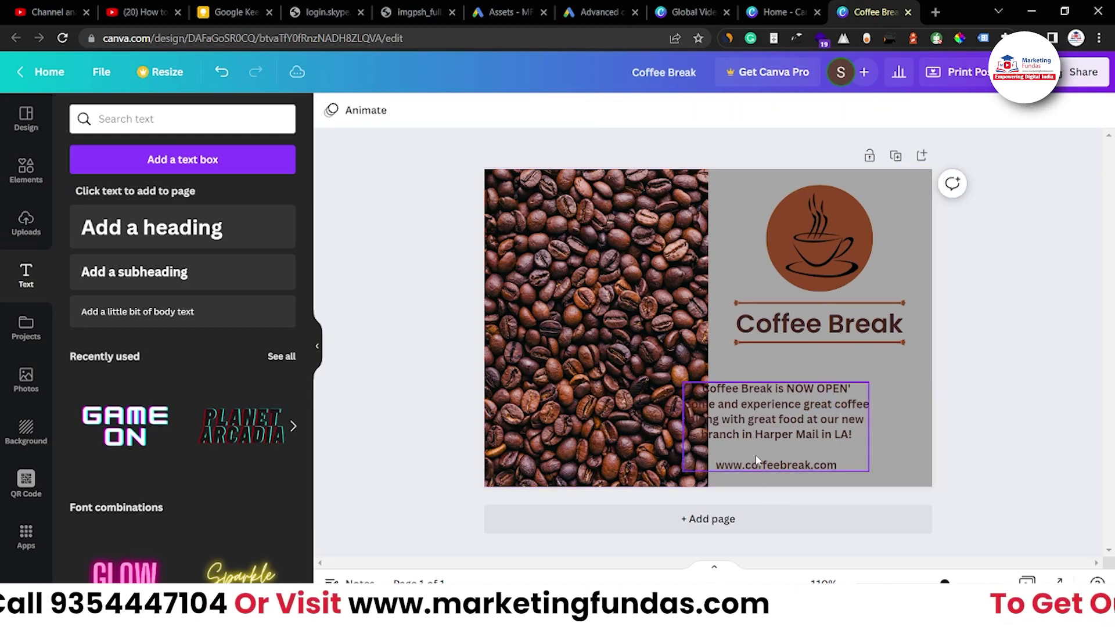
left_click_drag(813, 452, 855, 435)
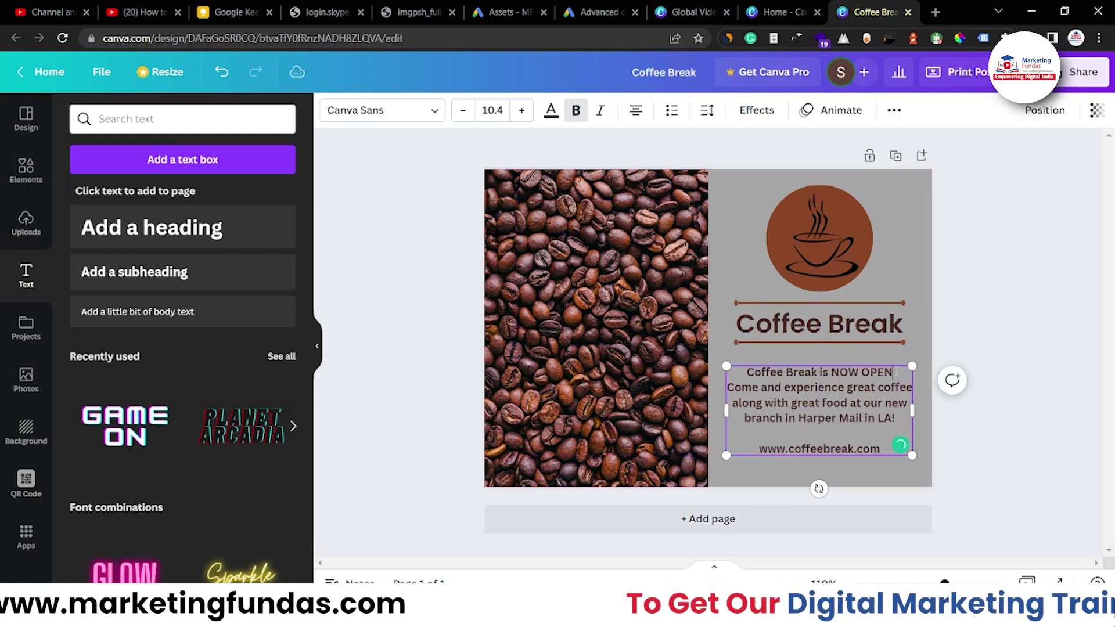
left_click_drag(912, 456, 928, 465)
left_click(952, 465)
Recolour the words 'NOW OPEN' and 'Coffee Break' in the promo text near-black.
left_click(839, 378)
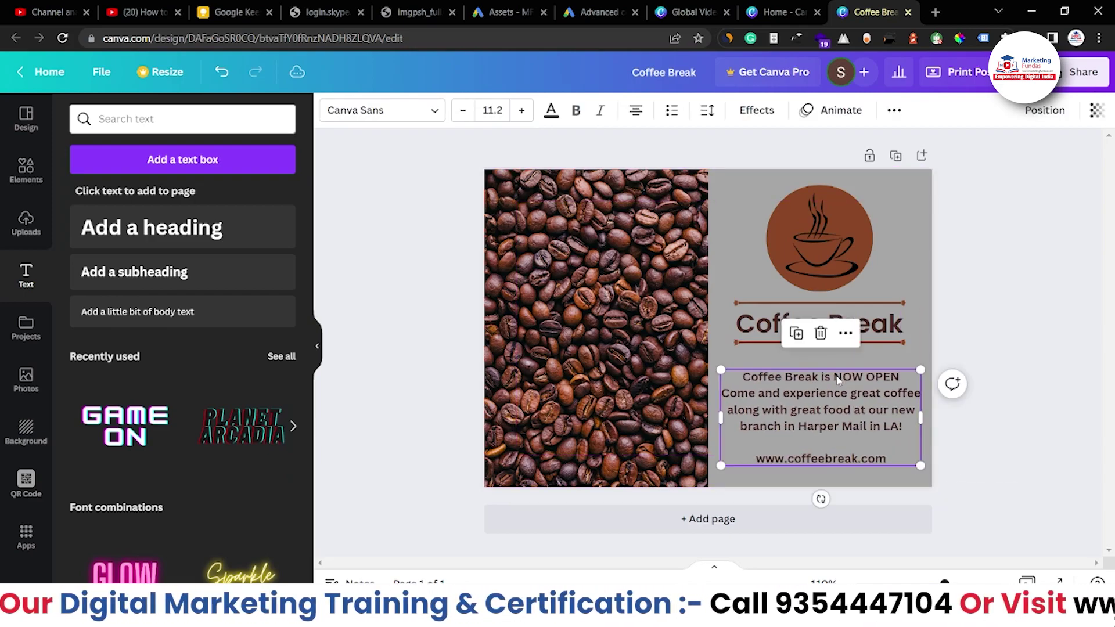
left_click(838, 378)
left_click_drag(834, 378, 899, 378)
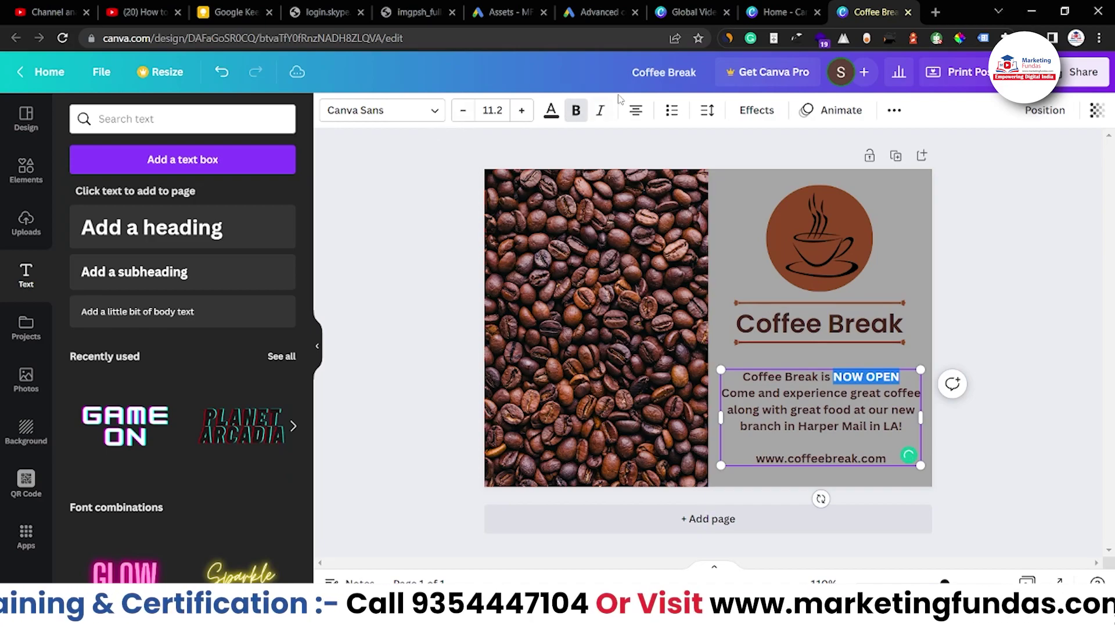
left_click(550, 110)
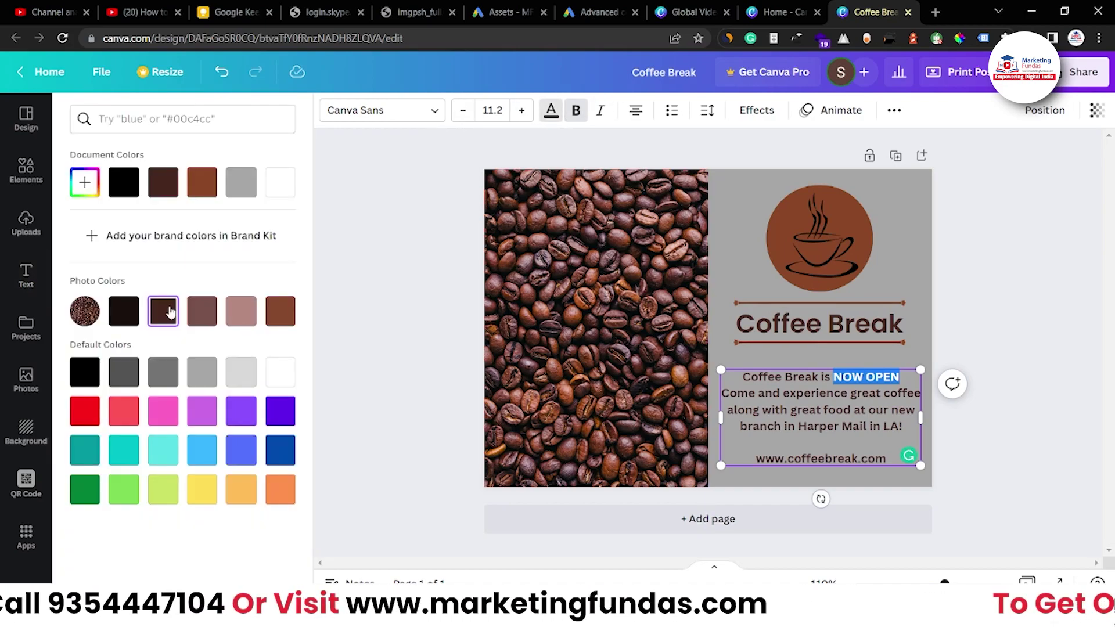
left_click(135, 318)
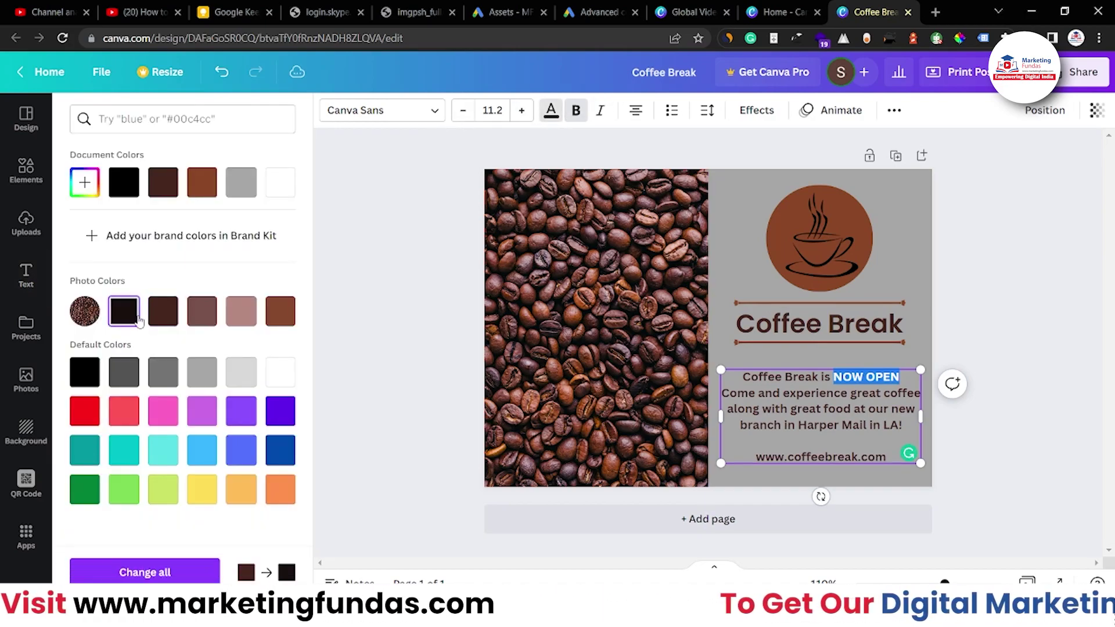
left_click(376, 329)
left_click(432, 342)
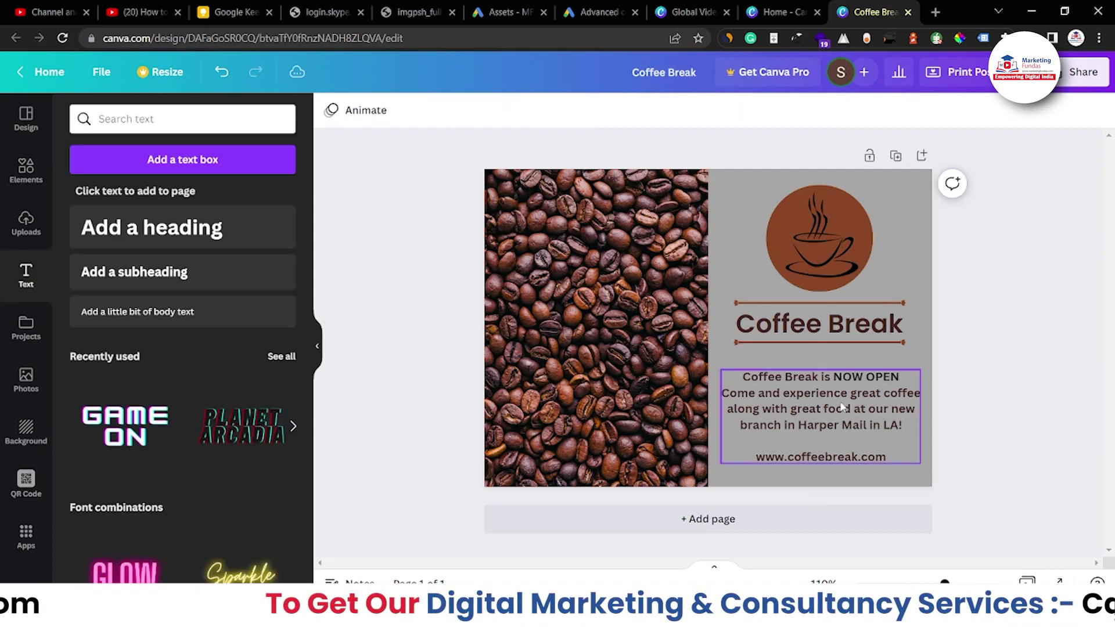
left_click(757, 381)
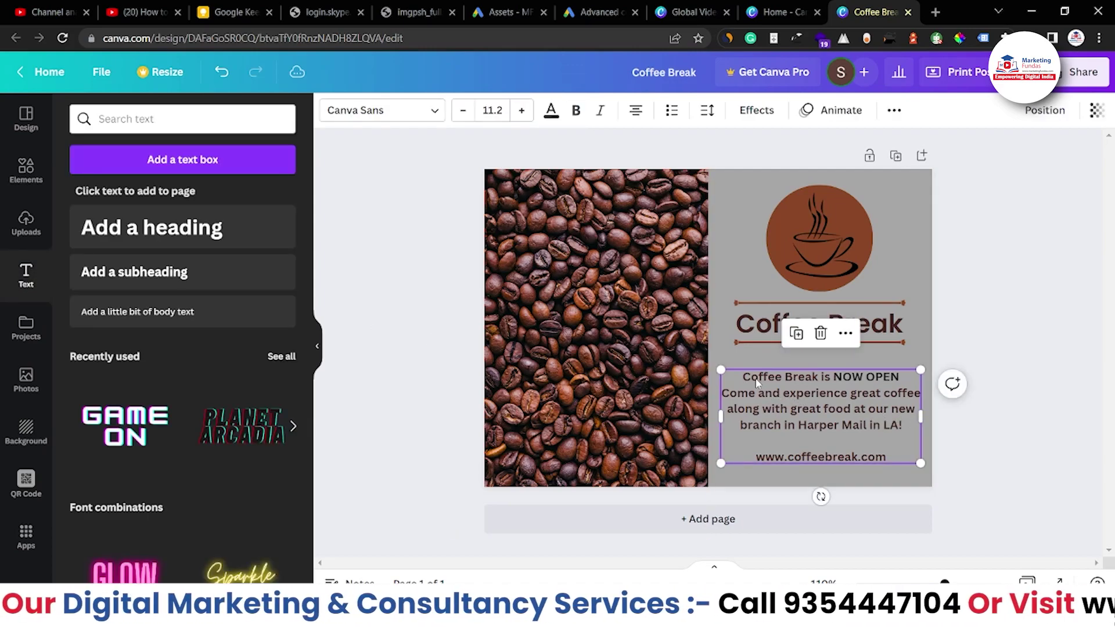
left_click_drag(744, 378, 819, 375)
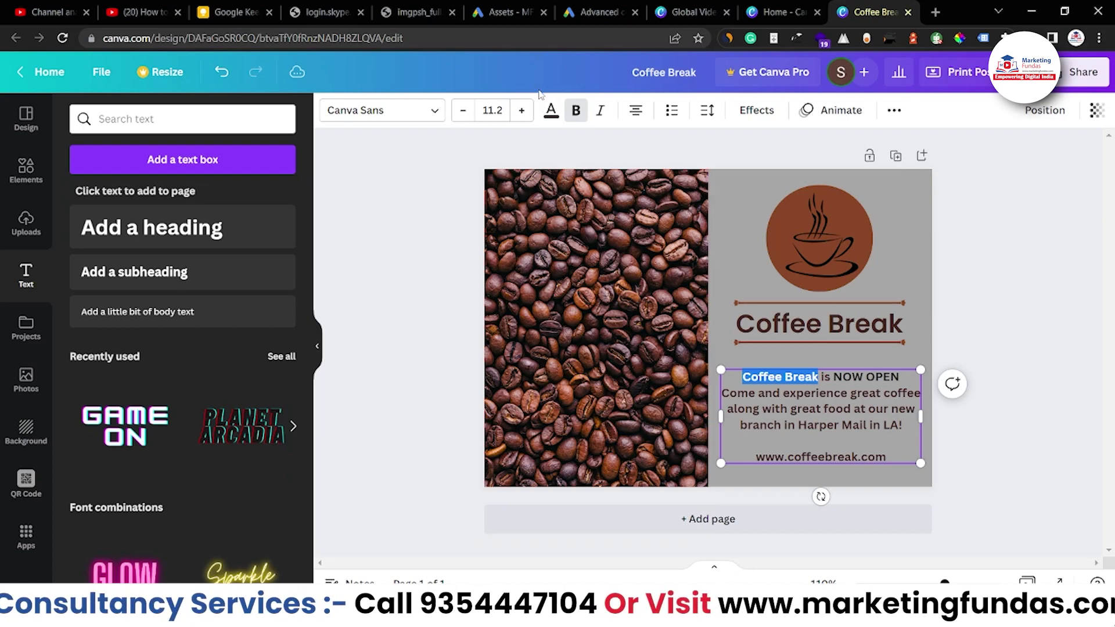
left_click(550, 110)
left_click(124, 350)
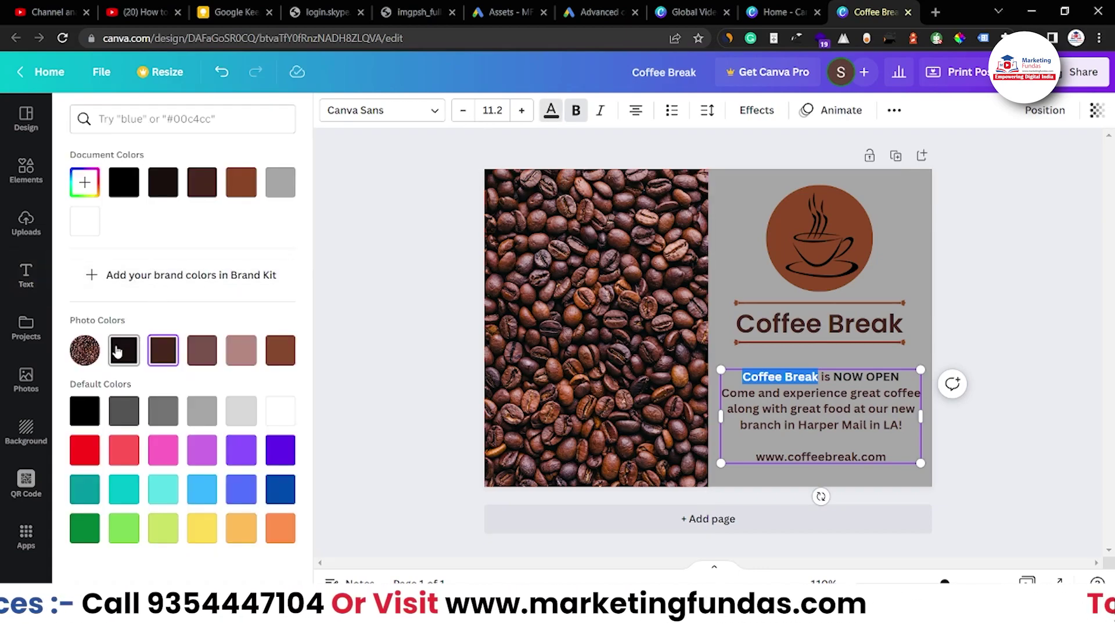
left_click(368, 335)
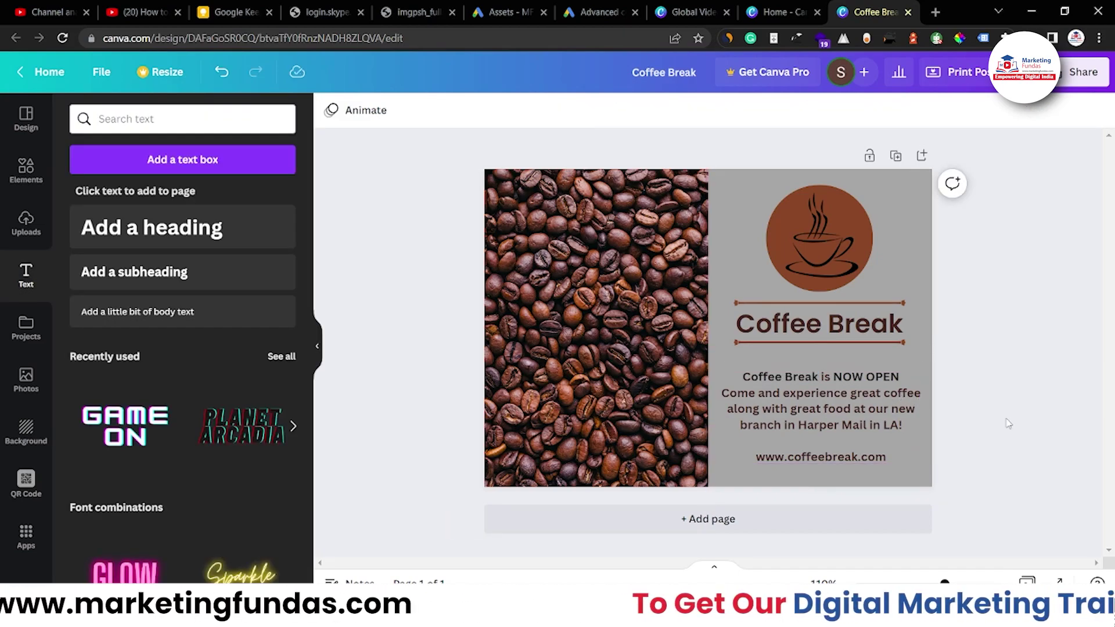